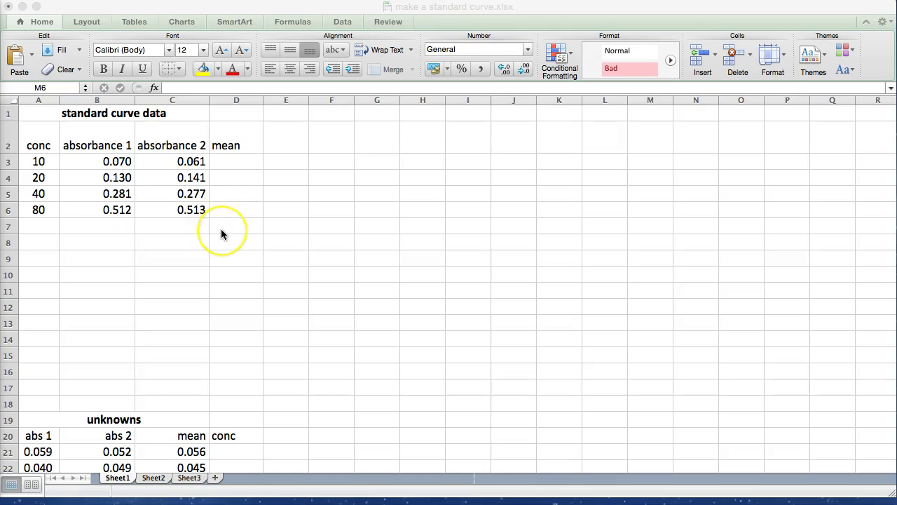
Enter =AVERAGE(B3:C3) in cell D3 to calculate the mean absorbance for the first standard.
left_click(244, 165)
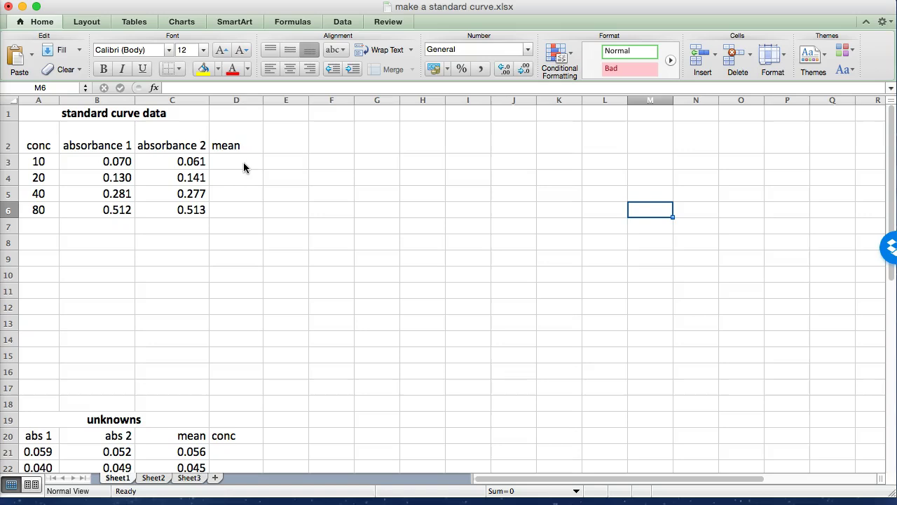
left_click(243, 162)
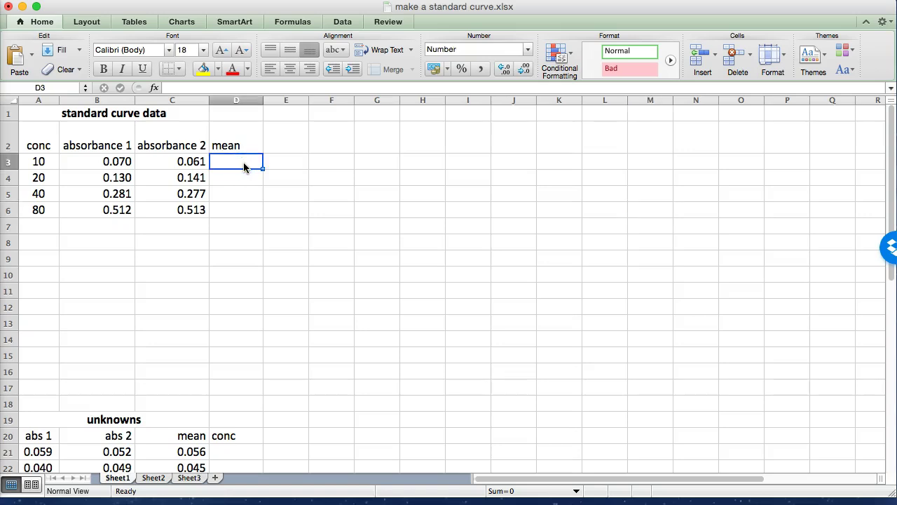
left_click(242, 162)
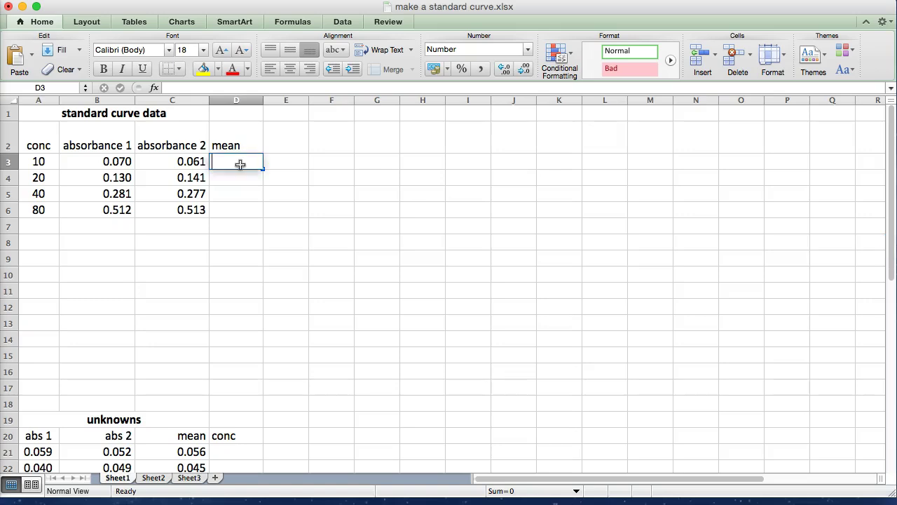
type("=")
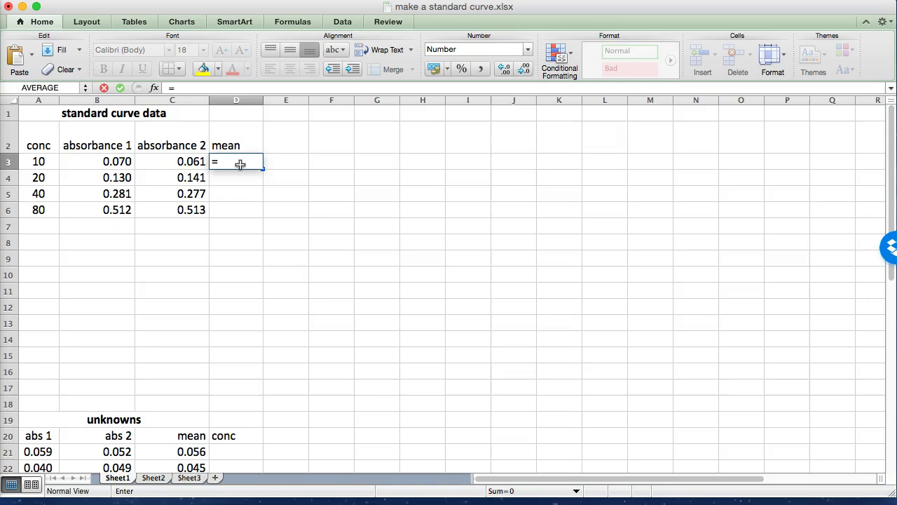
left_click_drag(200, 163, 245, 161)
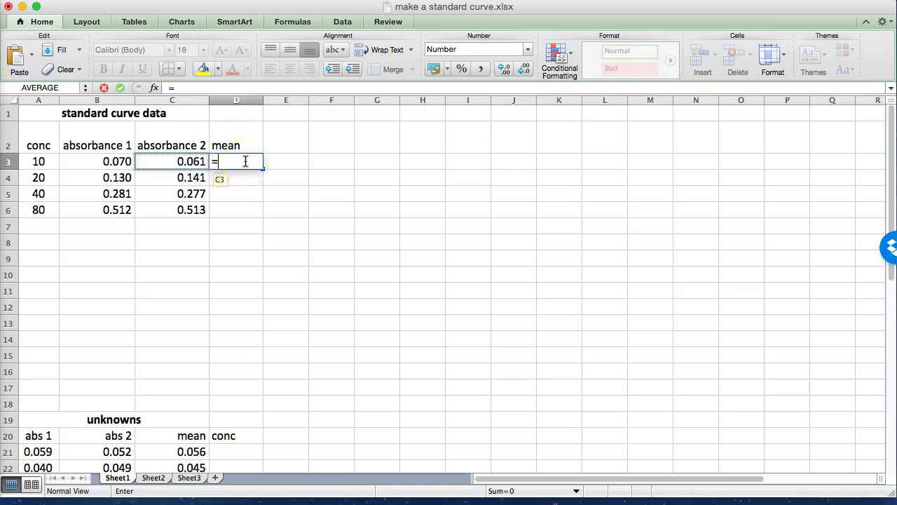
type("a")
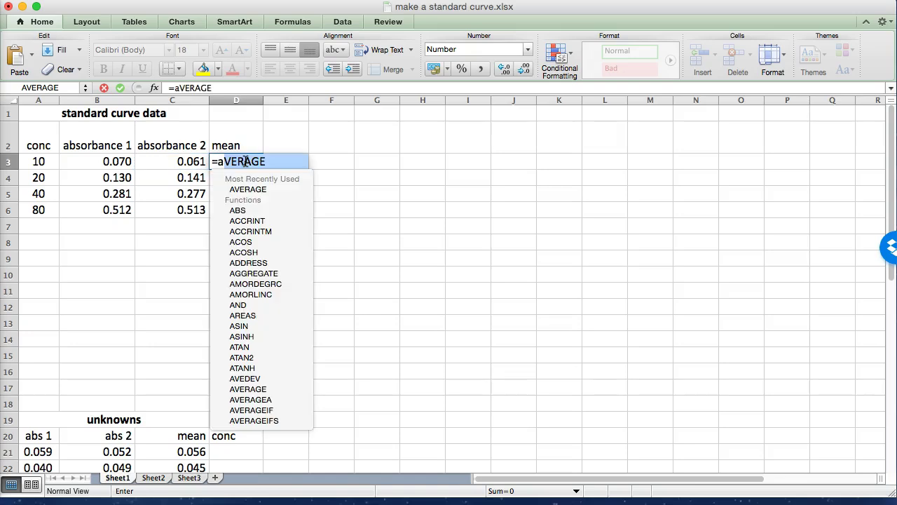
type("v")
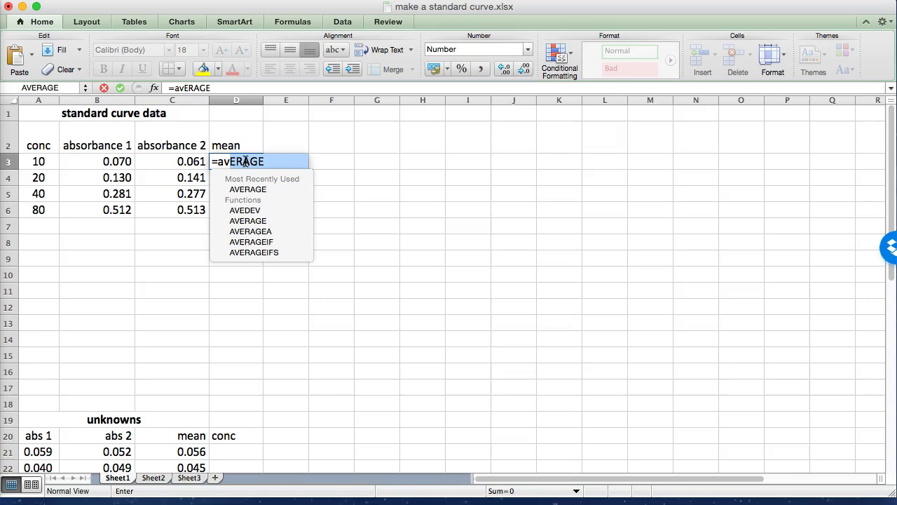
type("e")
left_click(258, 167)
double_click(248, 189)
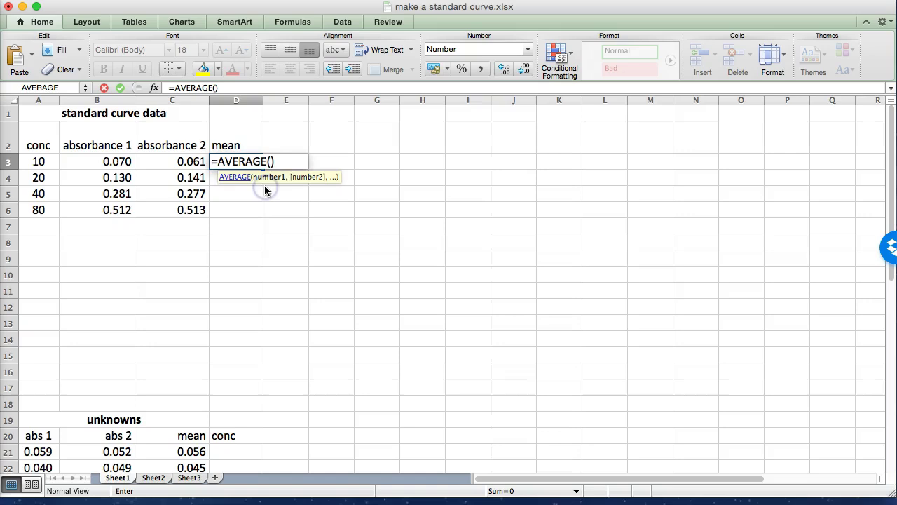
left_click_drag(118, 178, 156, 167)
left_click(235, 183)
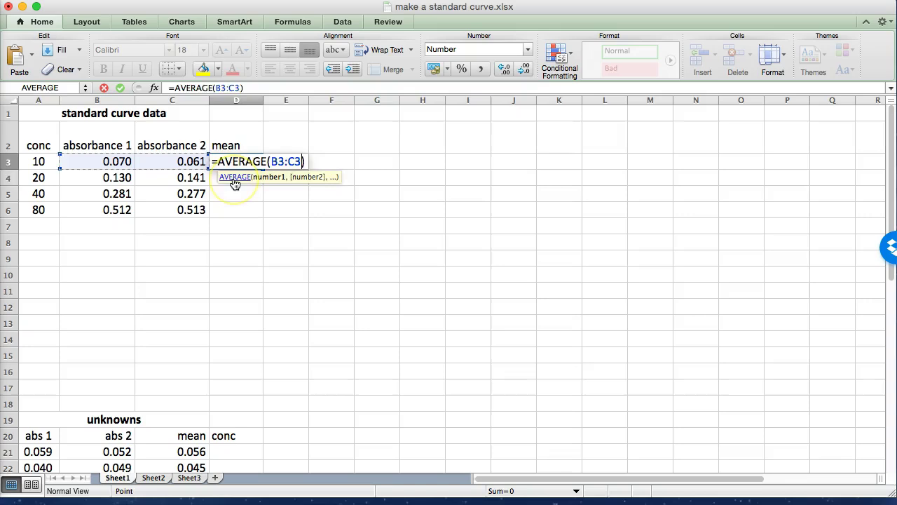
key("Return")
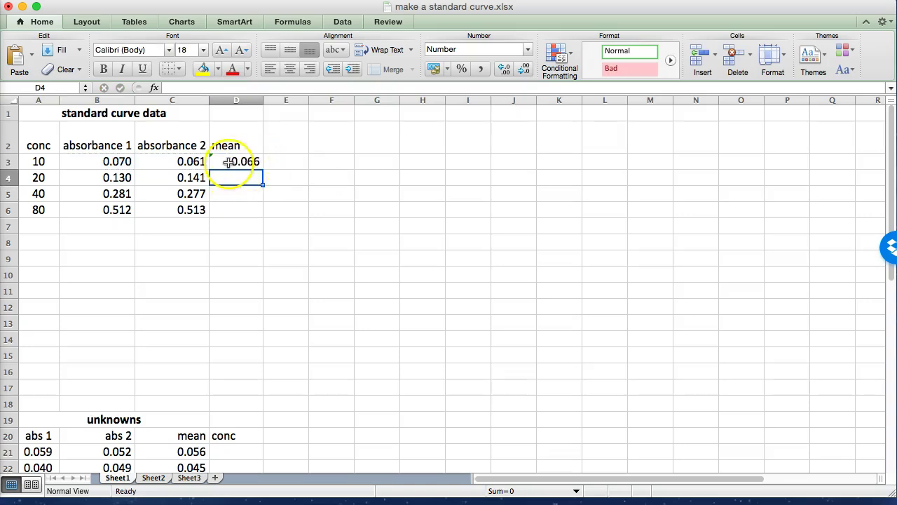
Fill the mean formula from D3 down through D6 and check the copied formula in D6.
left_click(244, 162)
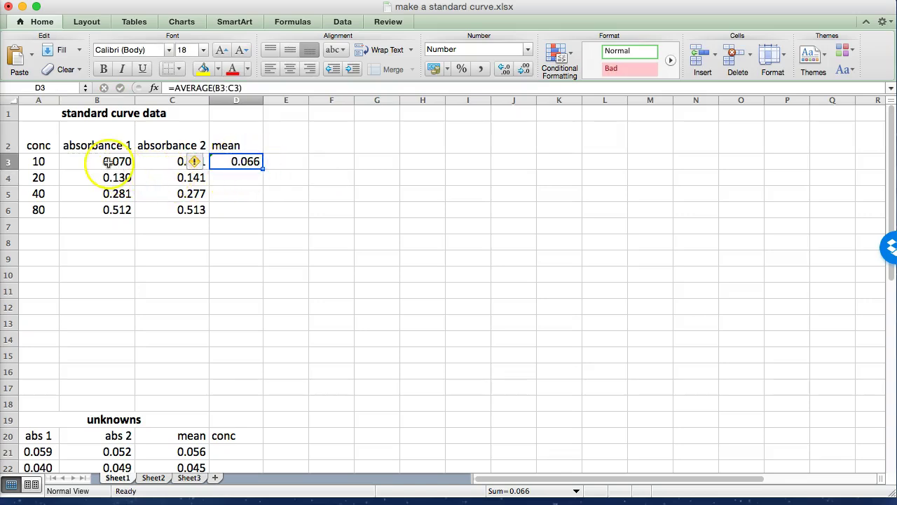
left_click(232, 222)
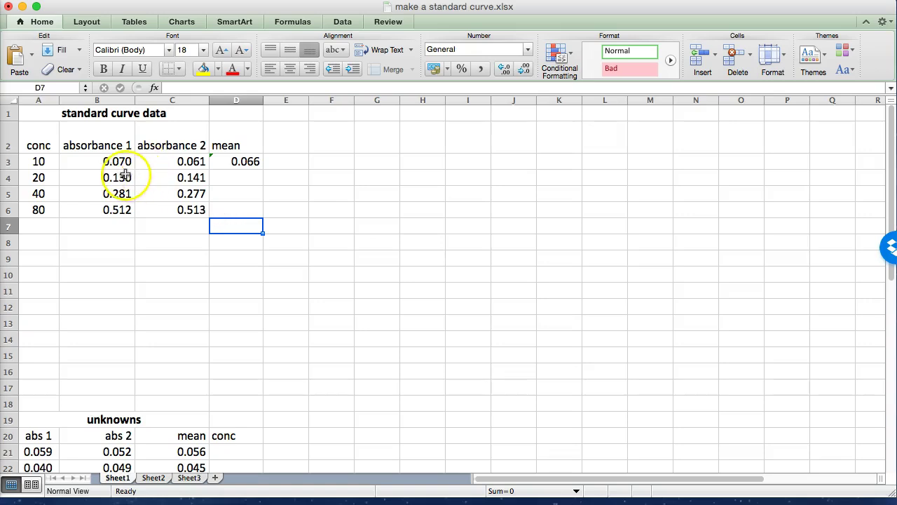
left_click(223, 161)
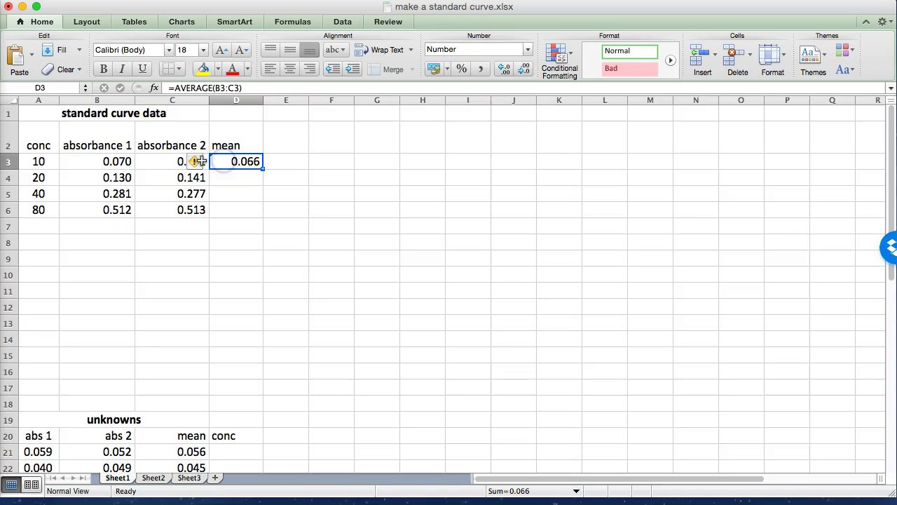
mouse_move(200, 167)
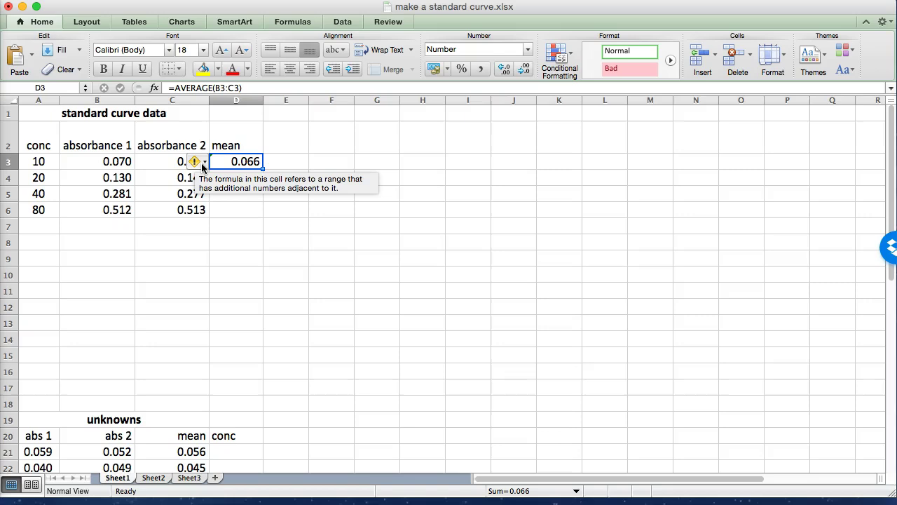
left_click(247, 166)
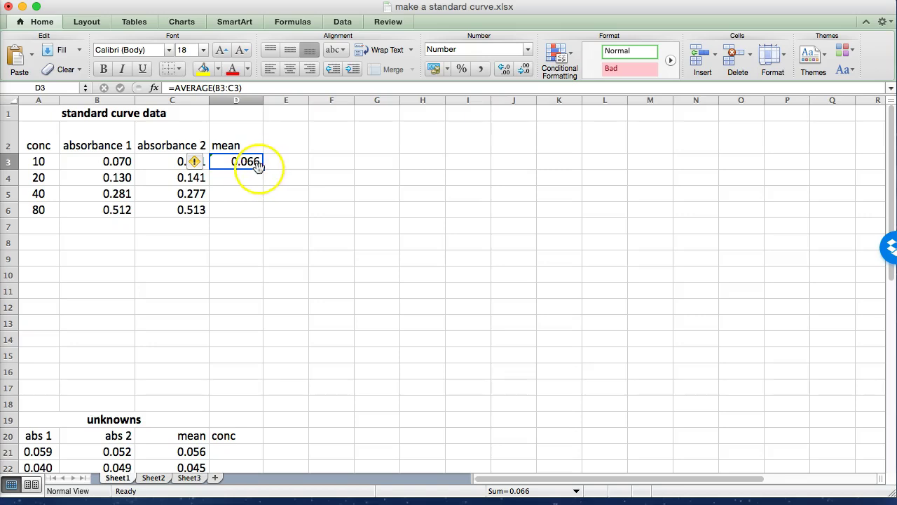
left_click_drag(263, 168, 257, 213)
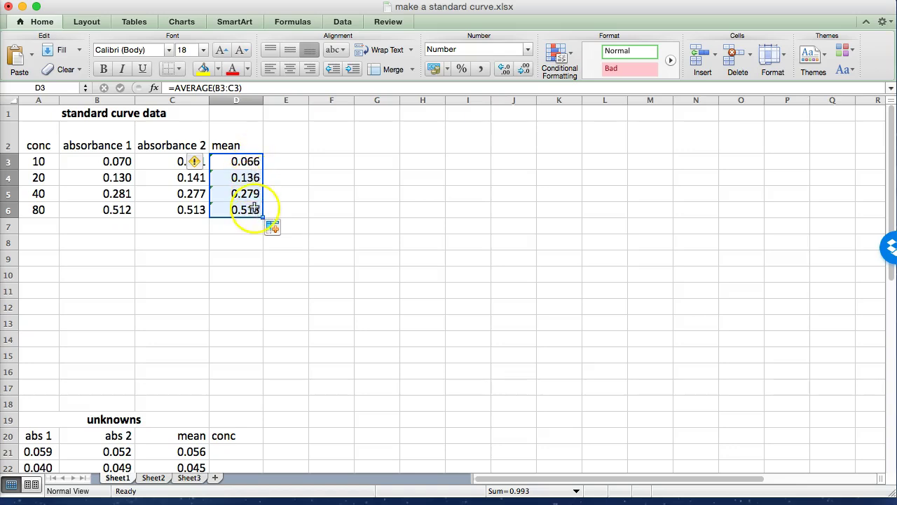
left_click(251, 162)
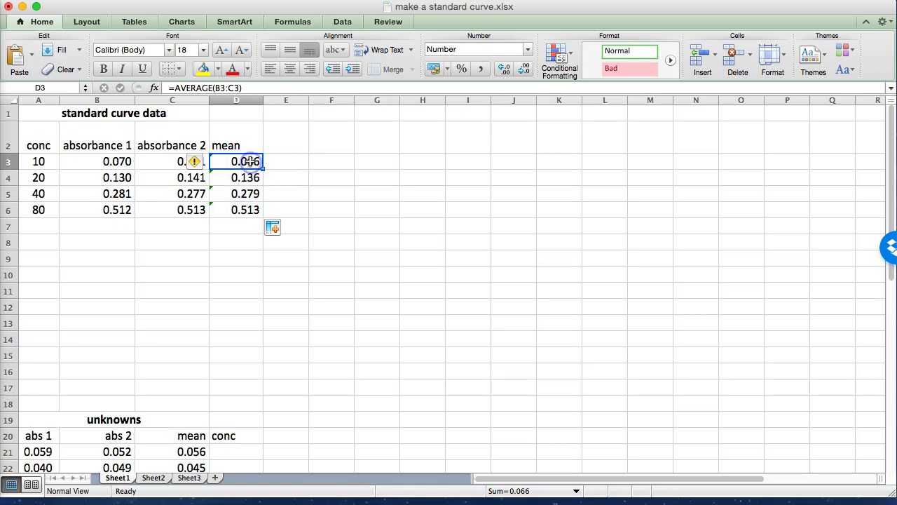
left_click(236, 210)
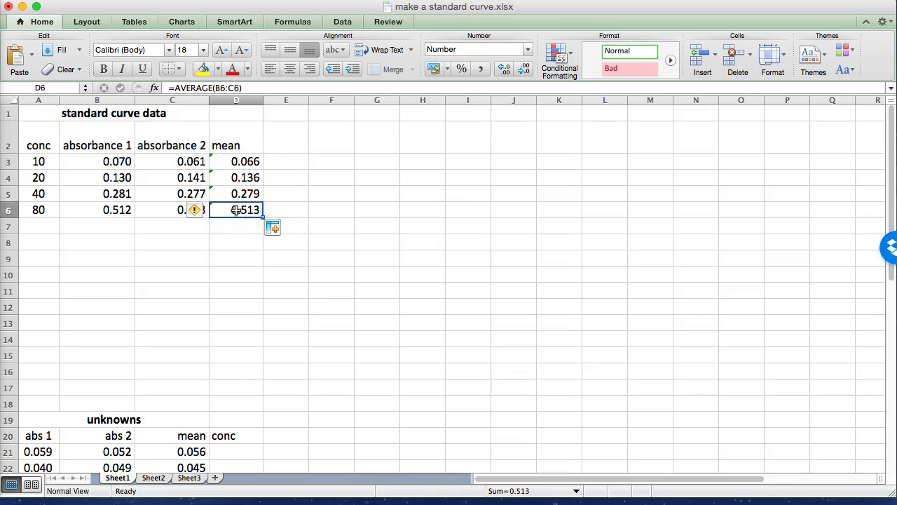
left_click(268, 89)
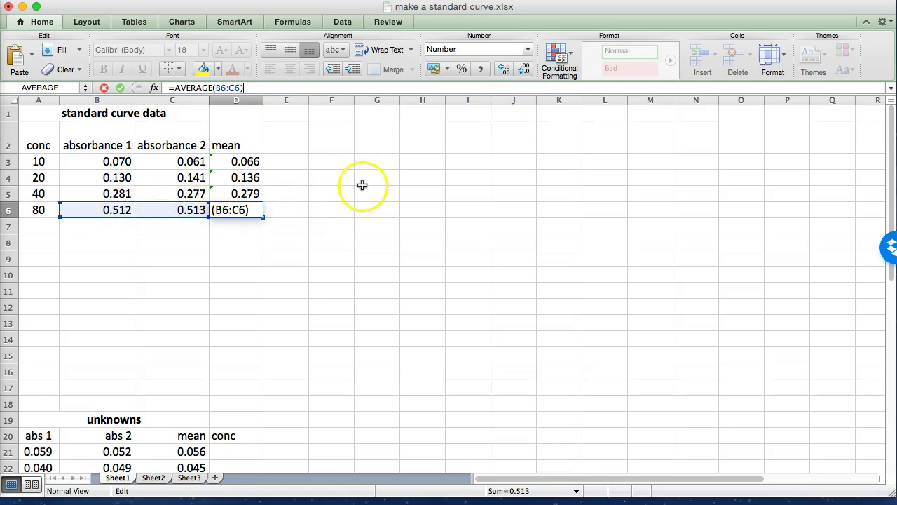
key("Return")
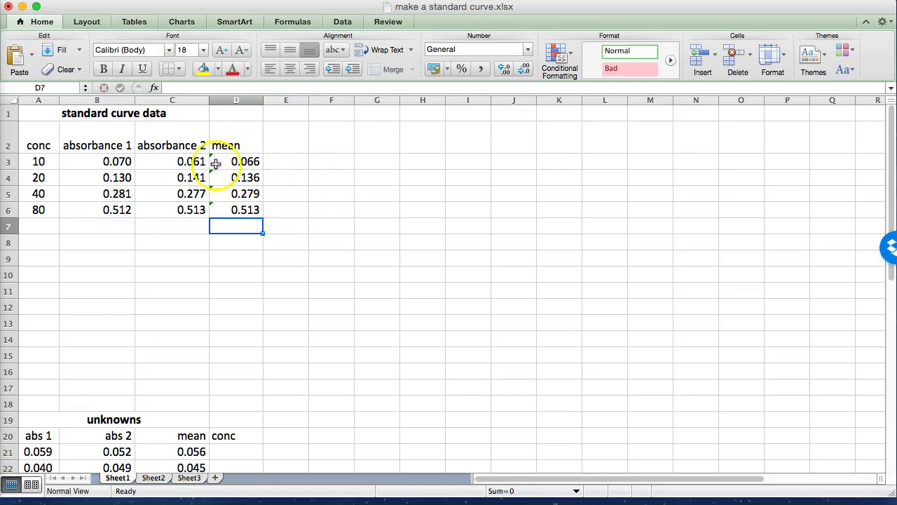
Ignore the formula error flags on the mean cells D3 through D6.
left_click_drag(225, 160, 229, 208)
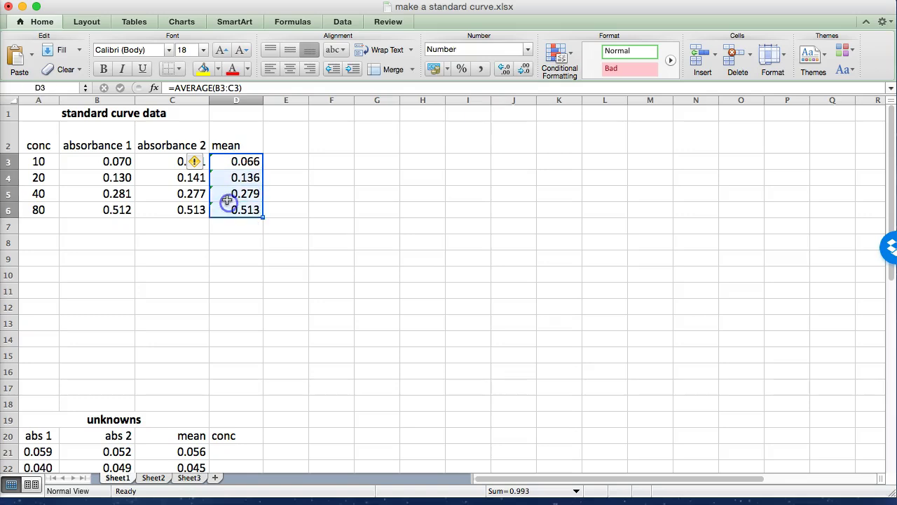
left_click(199, 163)
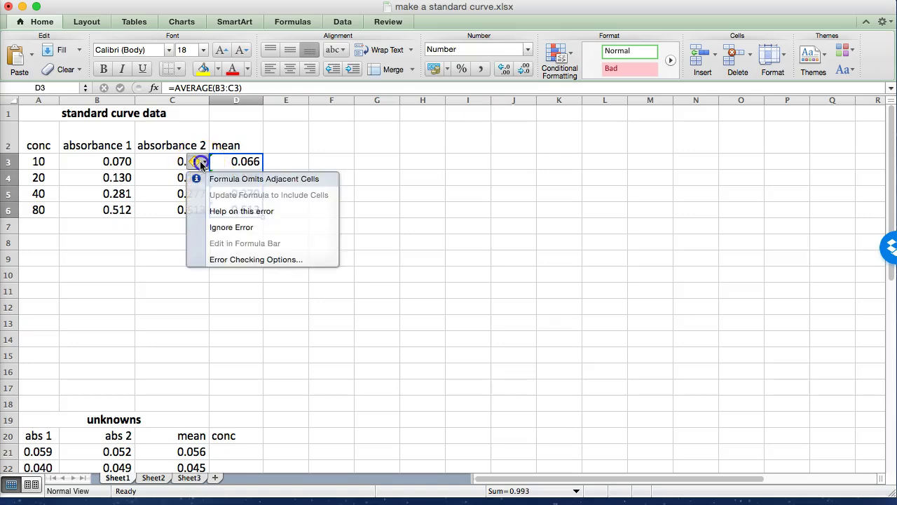
left_click(241, 228)
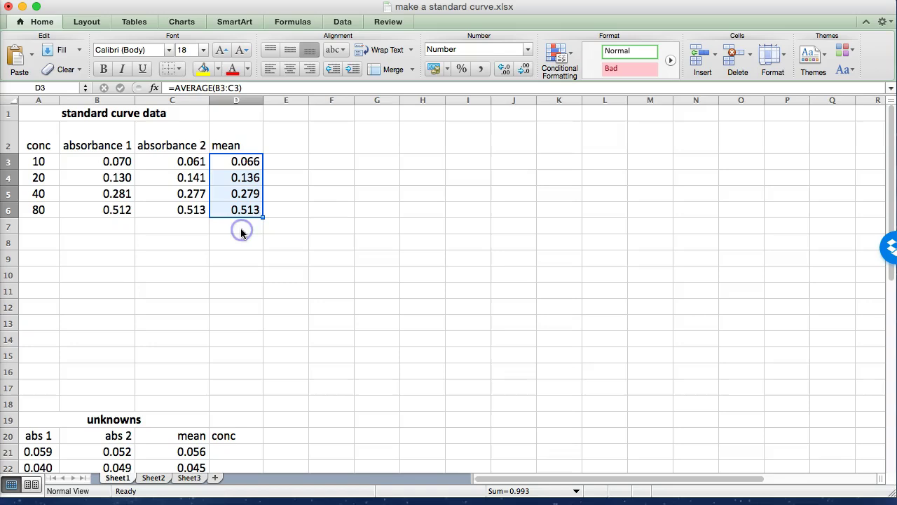
left_click(274, 229)
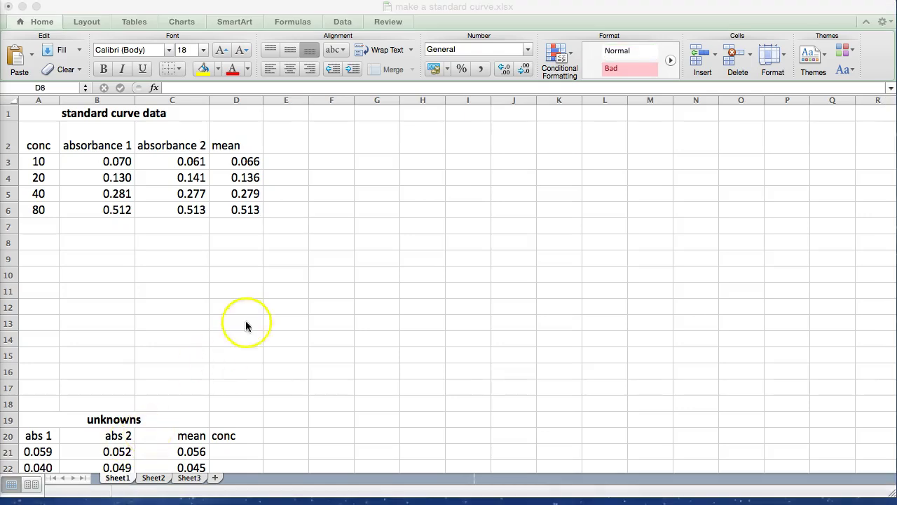
Insert a blank Marked Scatter chart from an empty cell and place it just below and beside the standard curve data, starting at column E.
left_click(278, 242)
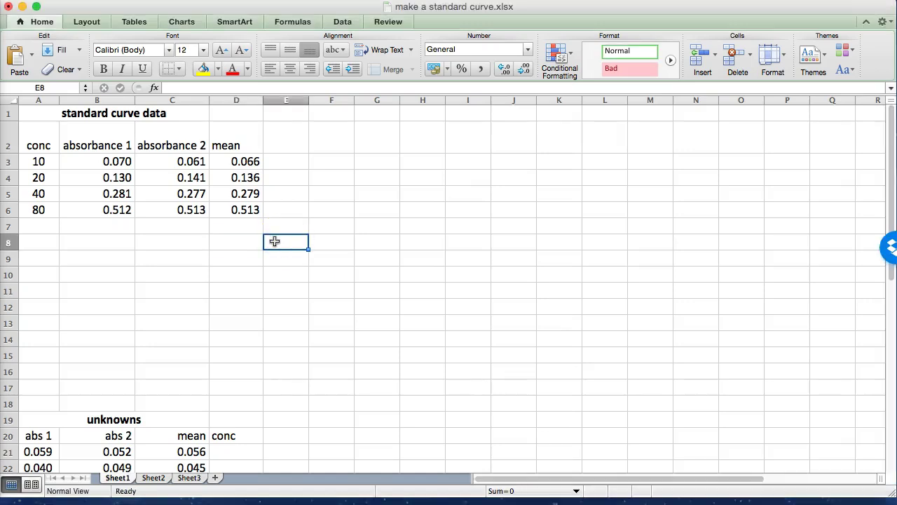
left_click(183, 24)
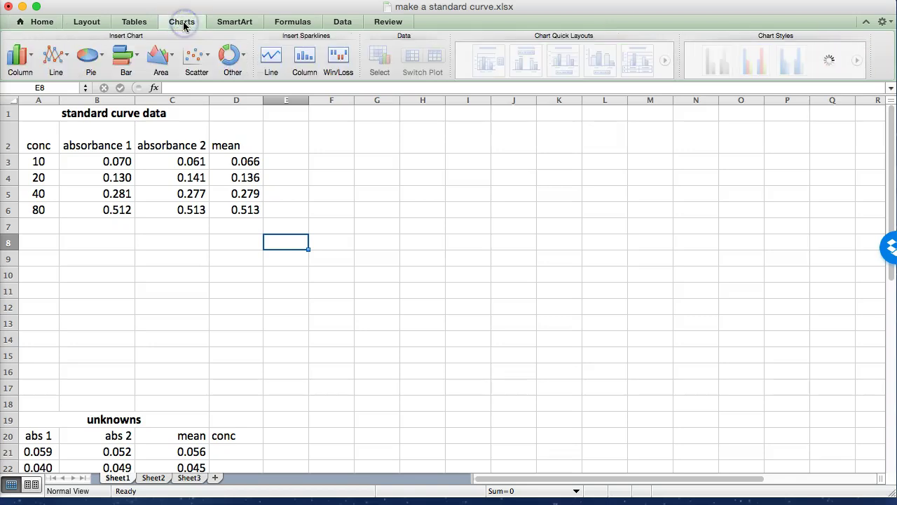
left_click(201, 57)
left_click(204, 58)
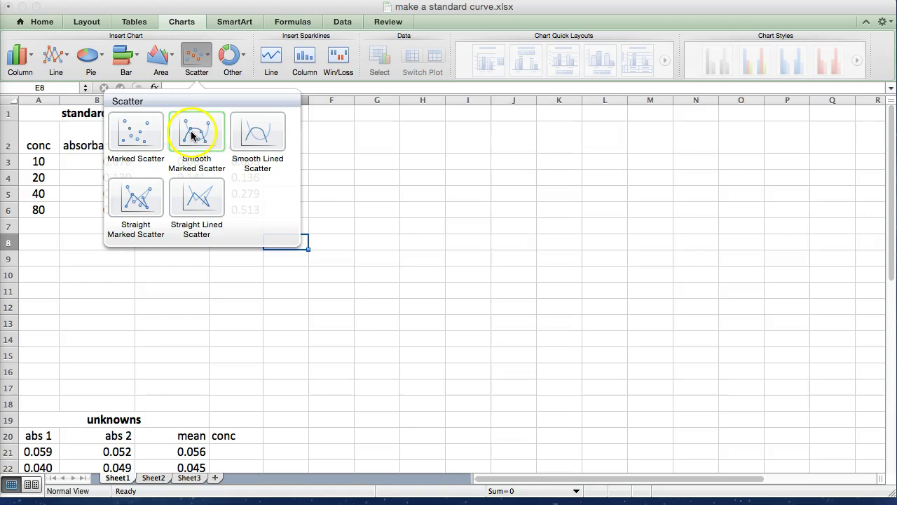
left_click(145, 142)
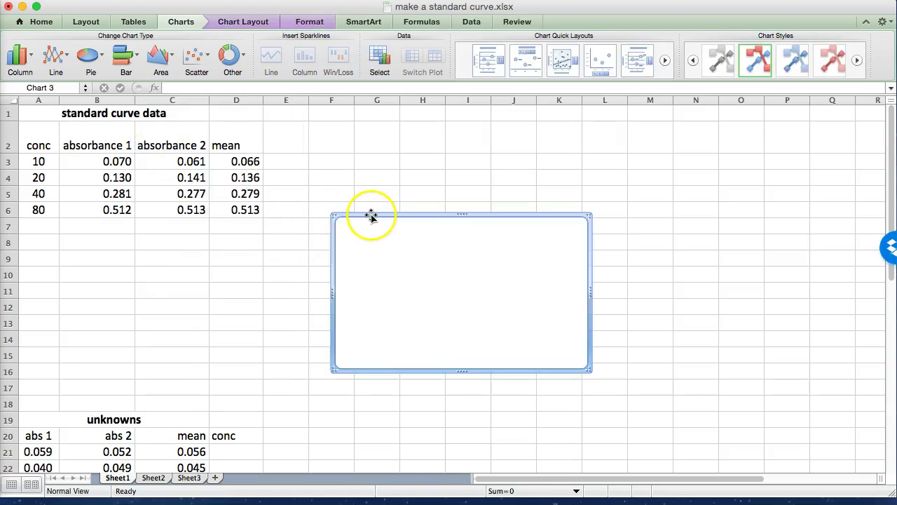
left_click_drag(367, 213, 304, 220)
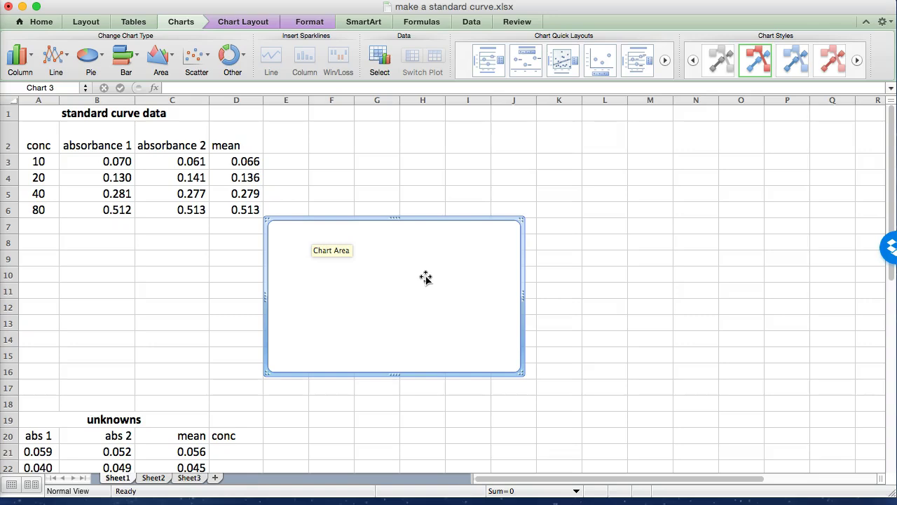
Add a series to the scatter chart's data source and set its X values to the concentrations in Sheet1 A3:A6.
right_click(459, 276)
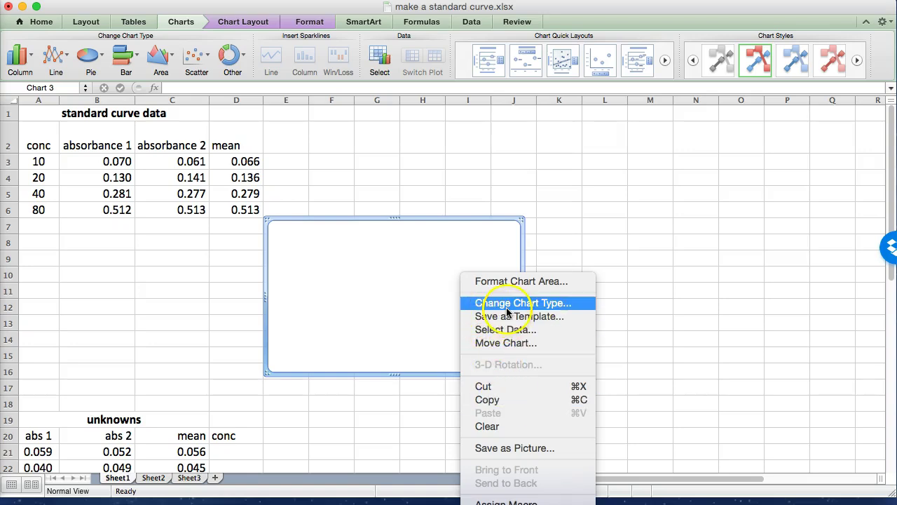
left_click(515, 332)
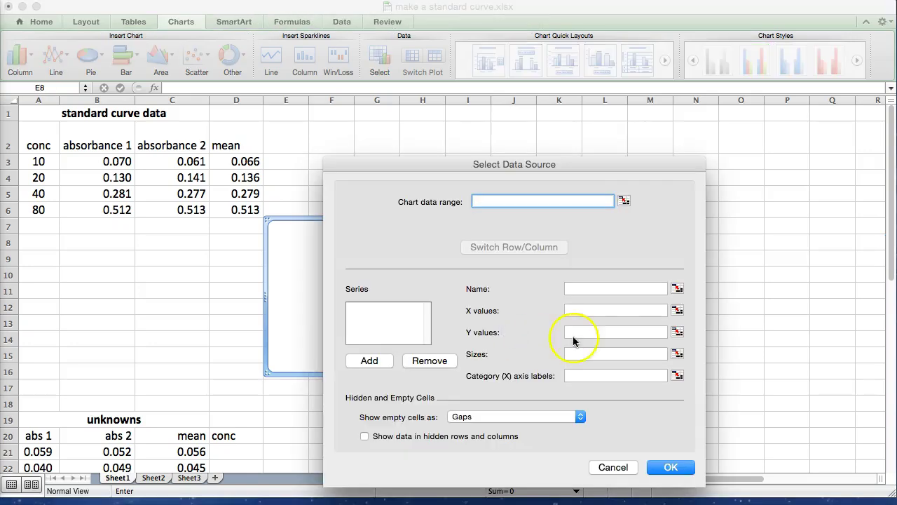
left_click(378, 360)
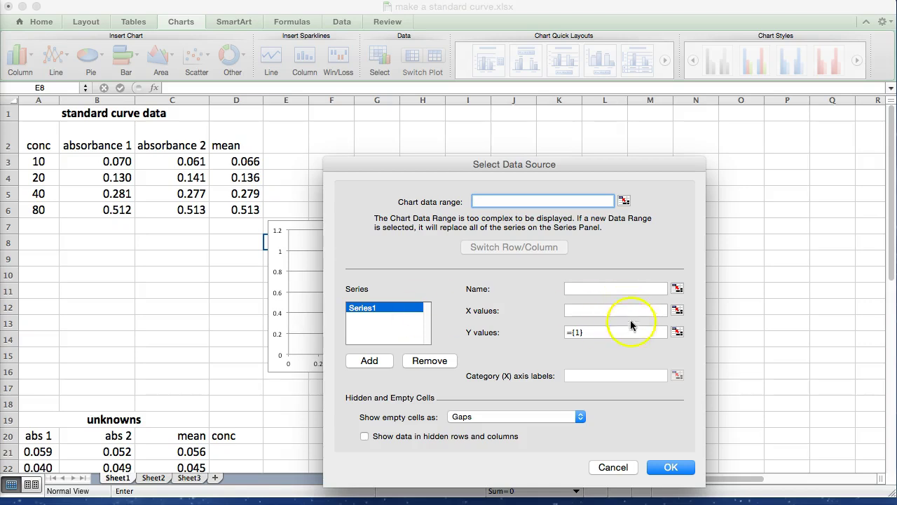
left_click(678, 312)
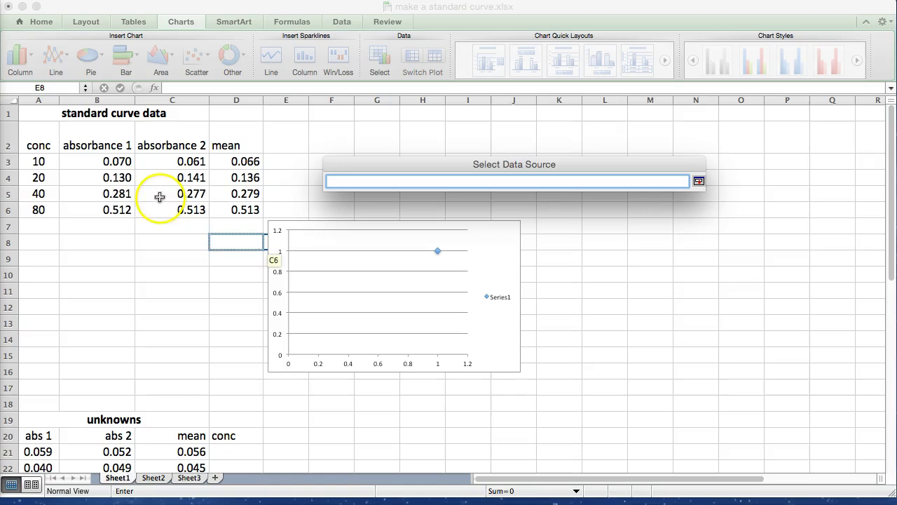
left_click_drag(40, 161, 39, 208)
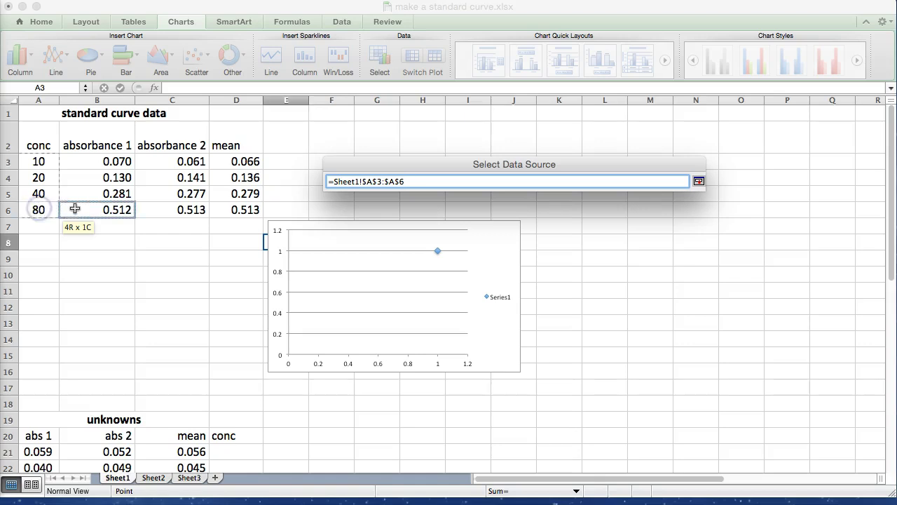
left_click(698, 181)
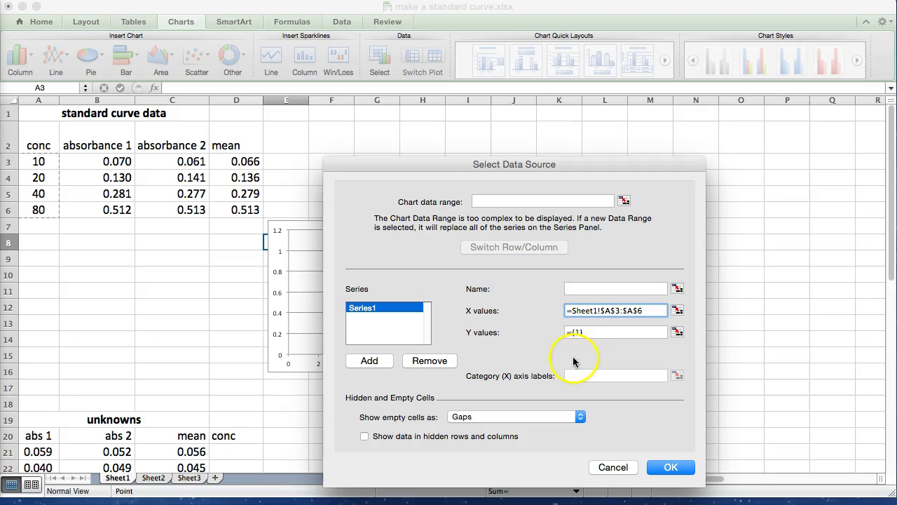
Set the series' Y values to the mean absorbances in Sheet1 D3:D6 and apply the chart's data source.
left_click(677, 334)
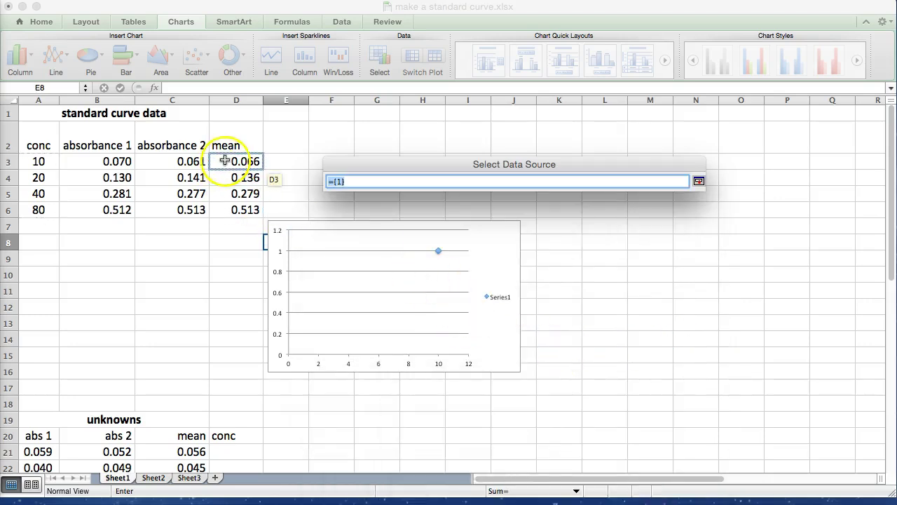
left_click_drag(224, 161, 222, 210)
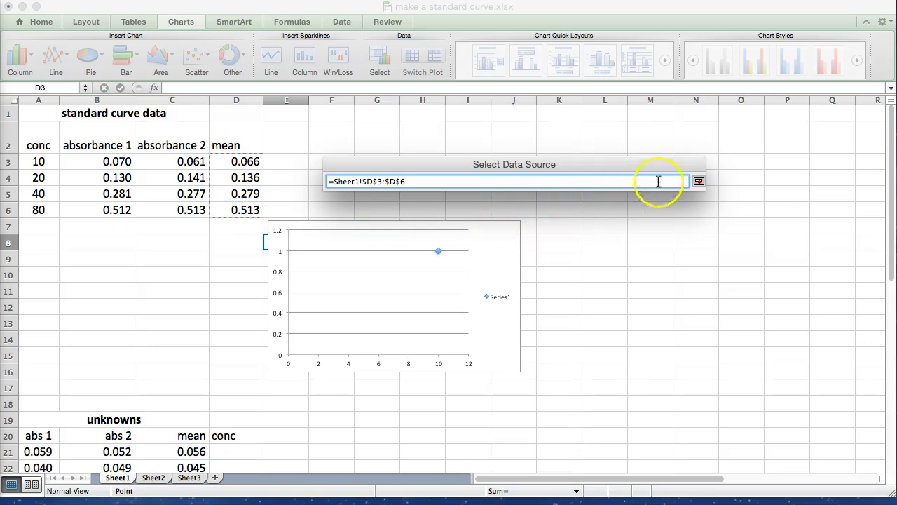
left_click(698, 181)
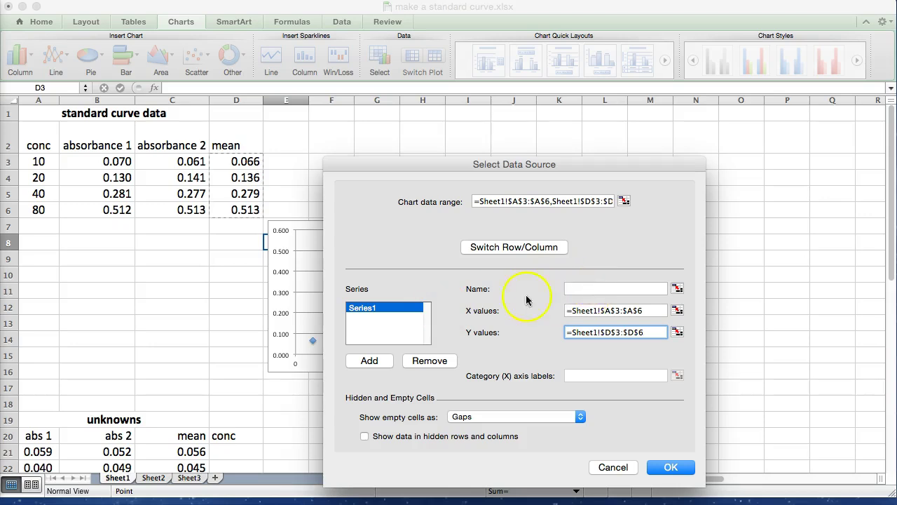
left_click(676, 471)
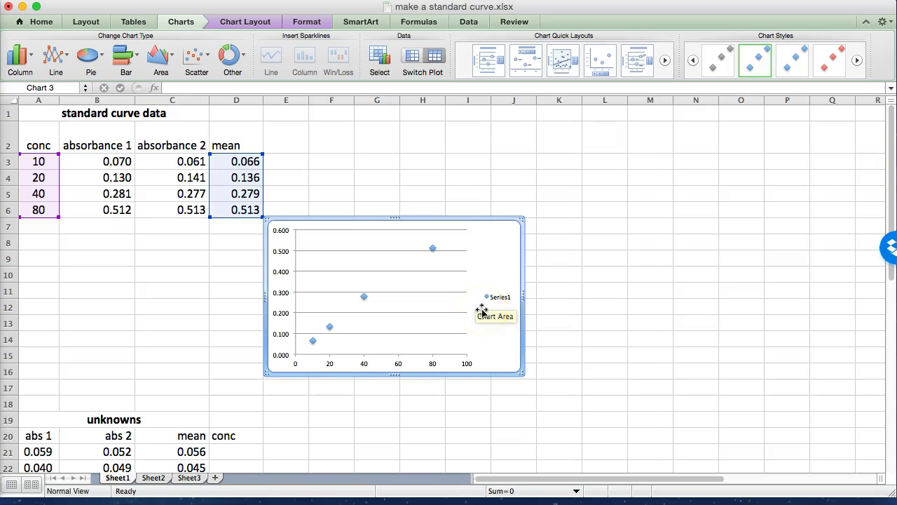
left_click(493, 344)
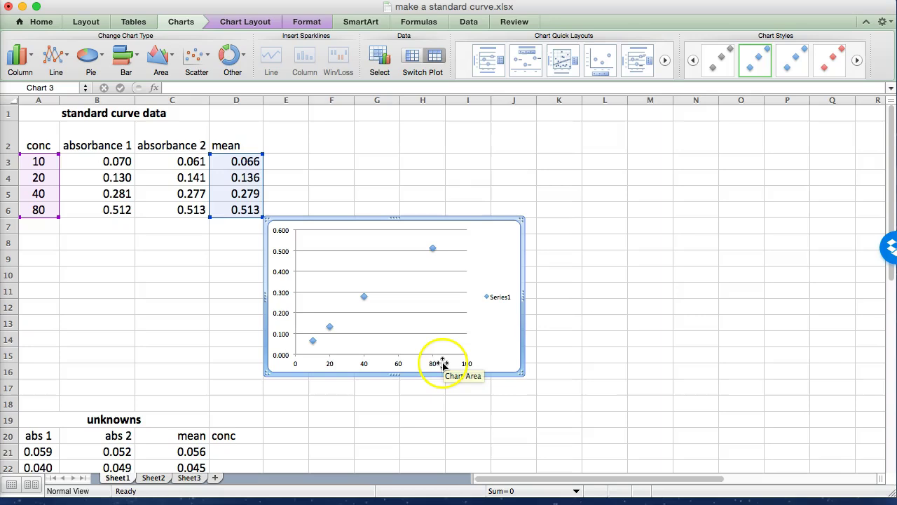
Delete the legend and the horizontal gridlines from the scatter chart.
left_click(500, 298)
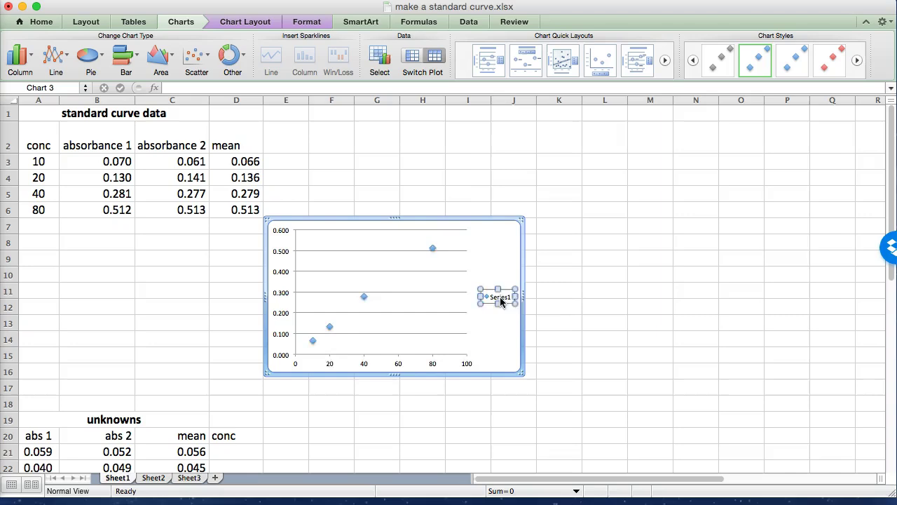
key("Delete")
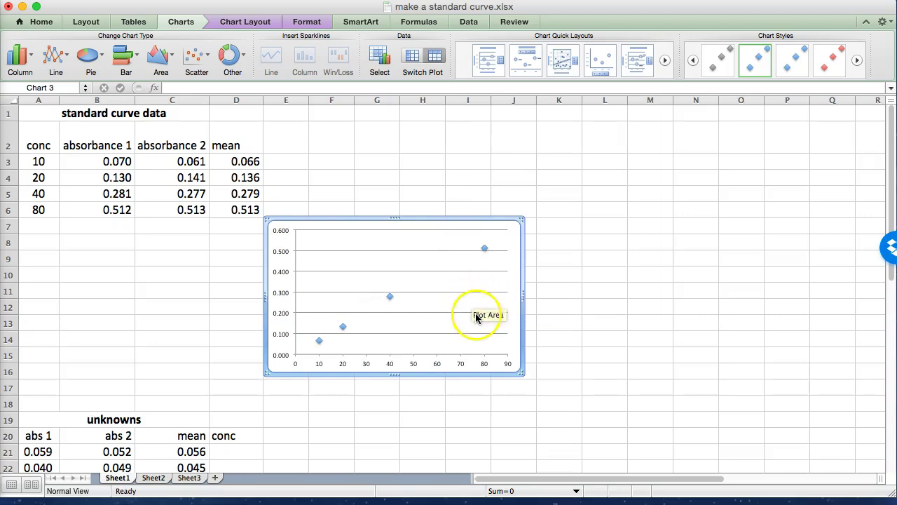
left_click(445, 291)
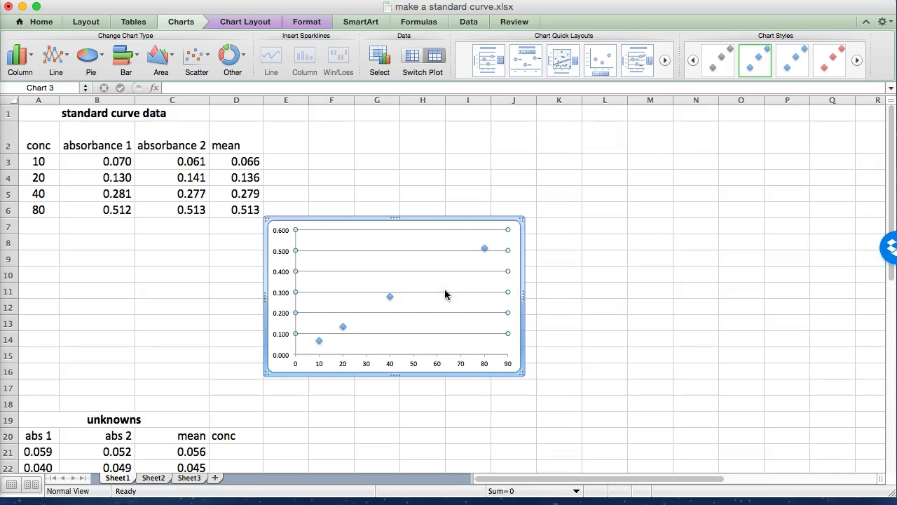
key("Delete")
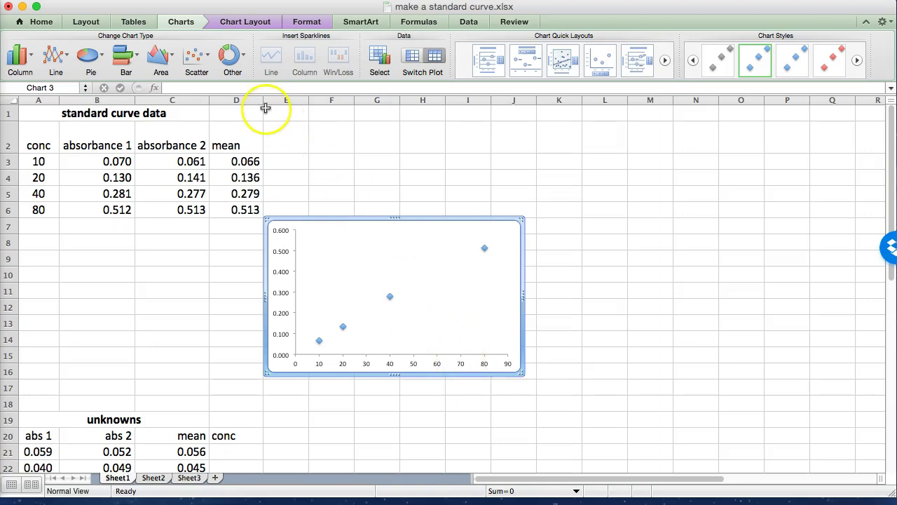
Add a horizontal axis title below the axis reading "[A] units".
left_click(245, 22)
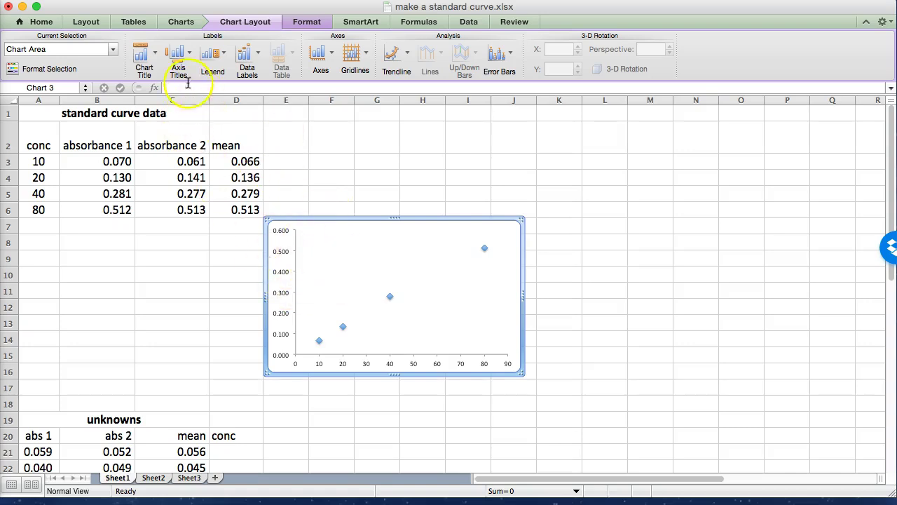
left_click(177, 56)
mouse_move(208, 77)
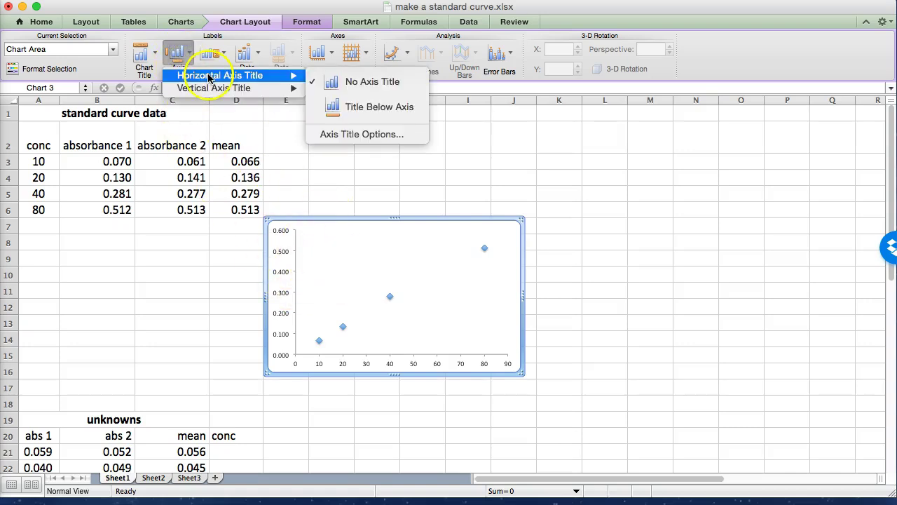
left_click(341, 107)
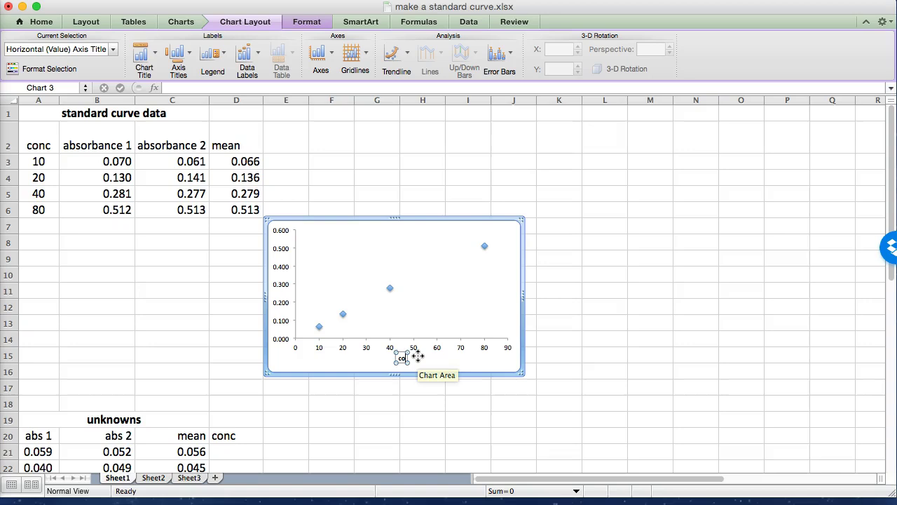
type("en")
key("BackSpace")
key("BackSpace")
key("BackSpace")
key("BackSpace")
key("BackSpace")
type("c")
type("[A")
type("]")
type(" units")
left_click(394, 320)
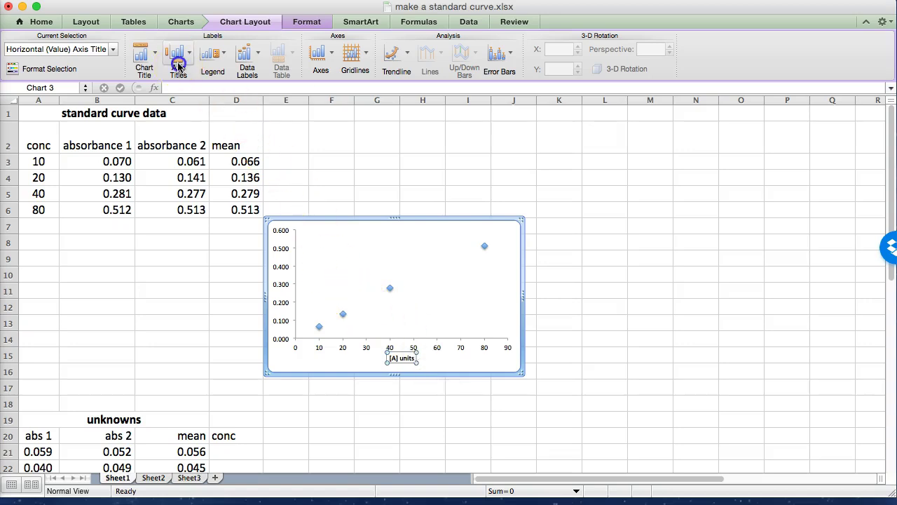
Add a rotated vertical axis title reading "absorbance (wavelength)".
left_click(177, 56)
mouse_move(204, 89)
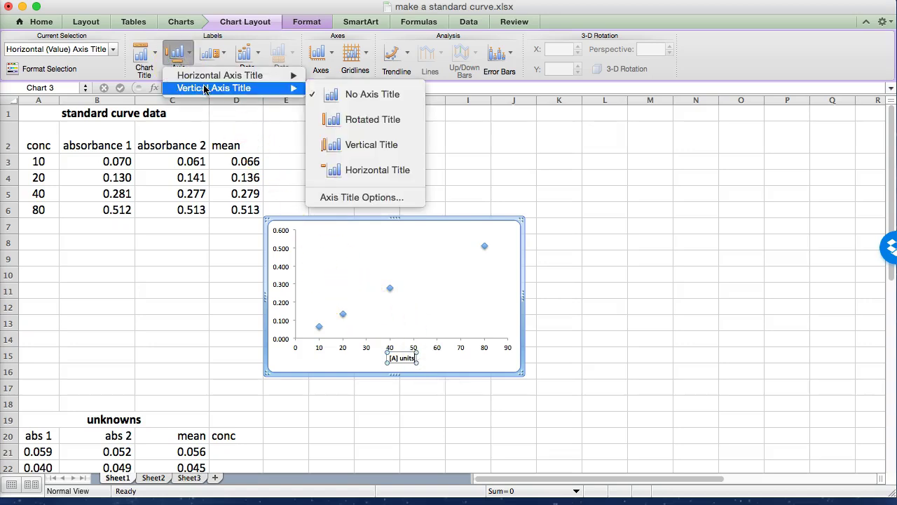
left_click(340, 119)
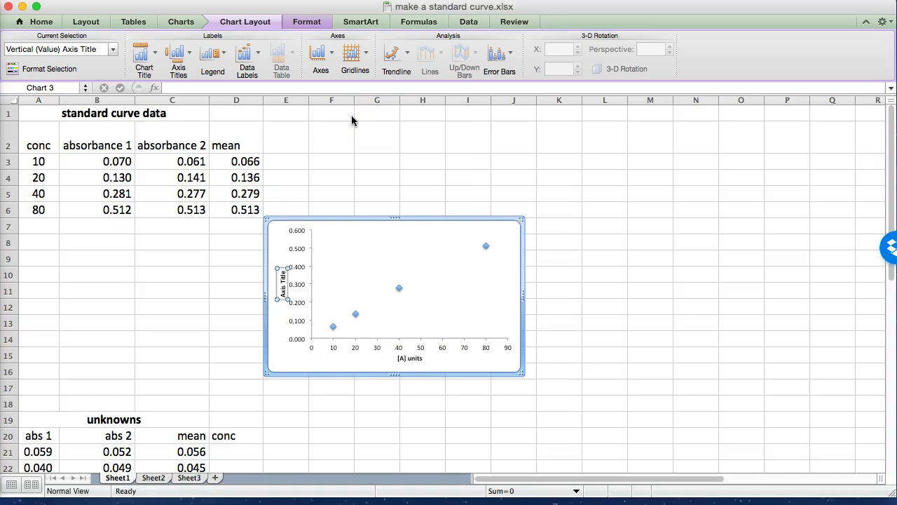
type("absorban")
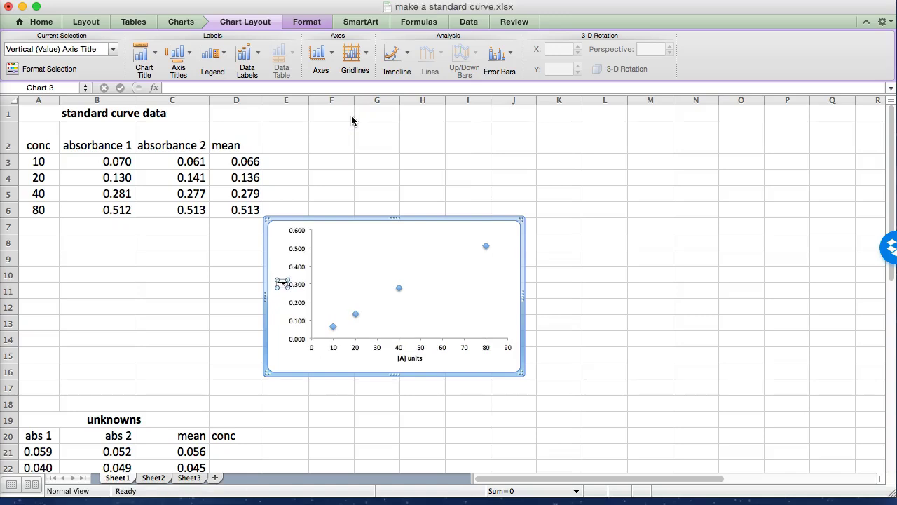
type("ce")
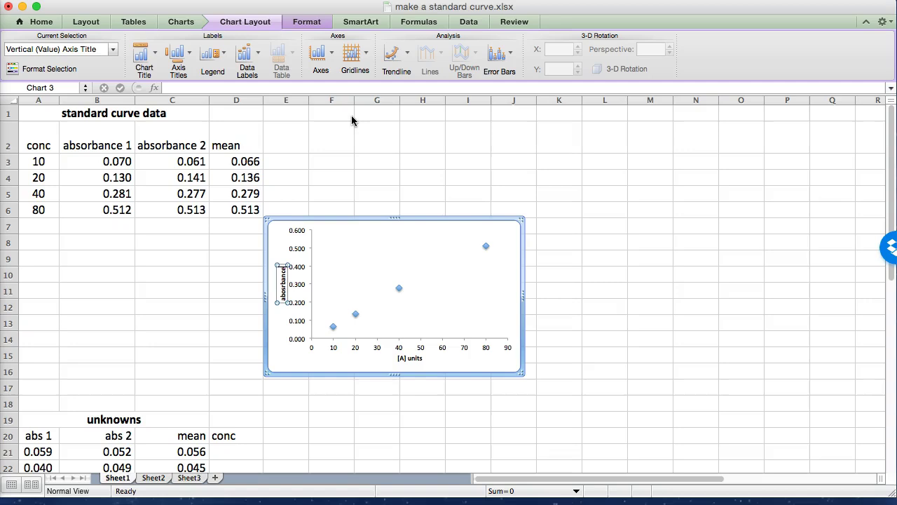
type(" (waveleng")
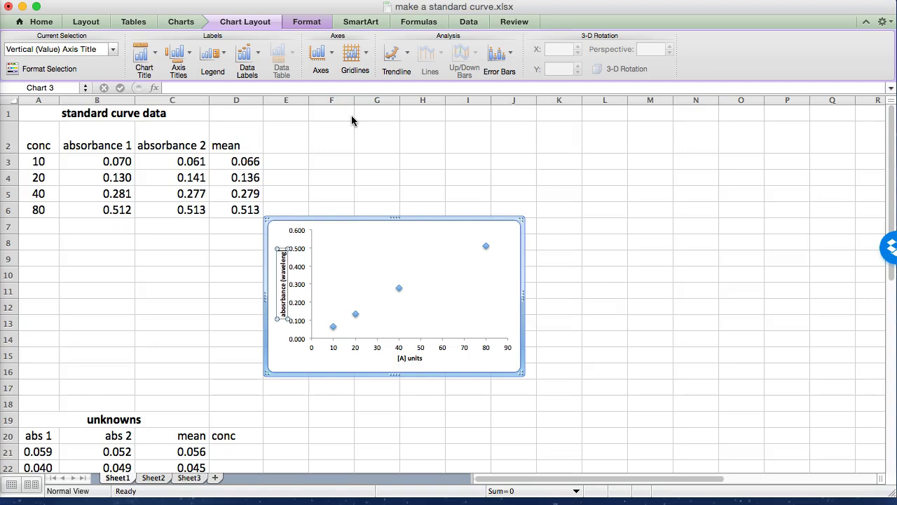
type("th")
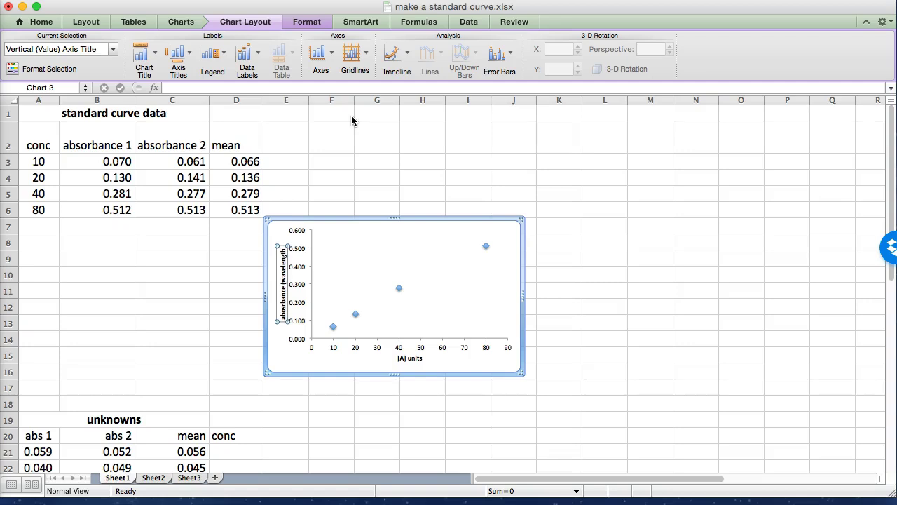
type(")")
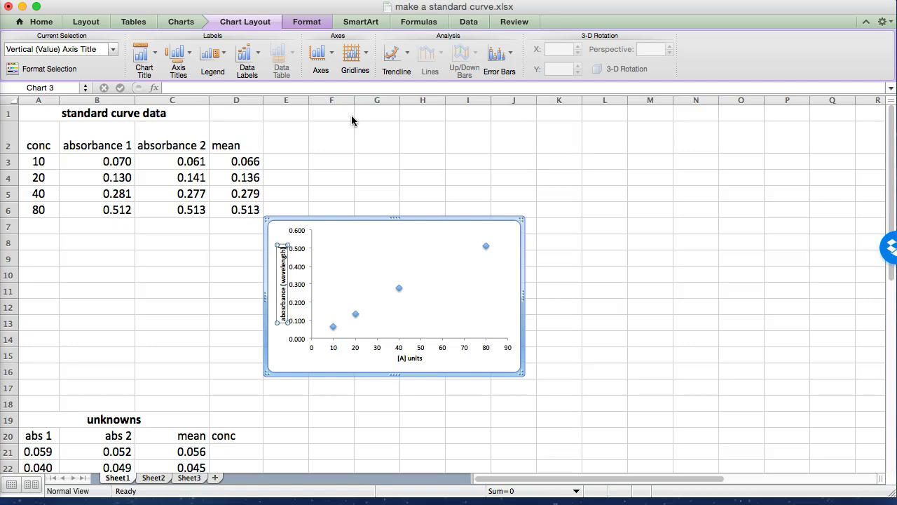
left_click(456, 361)
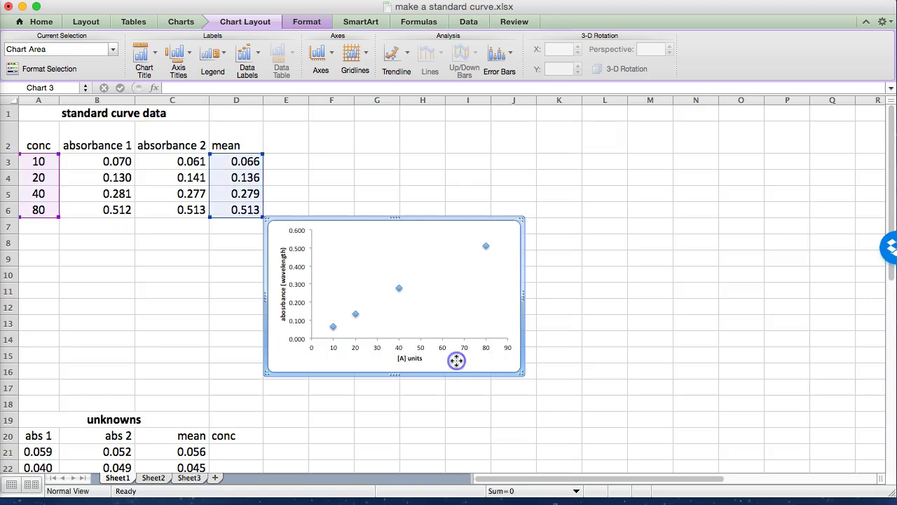
left_click(140, 66)
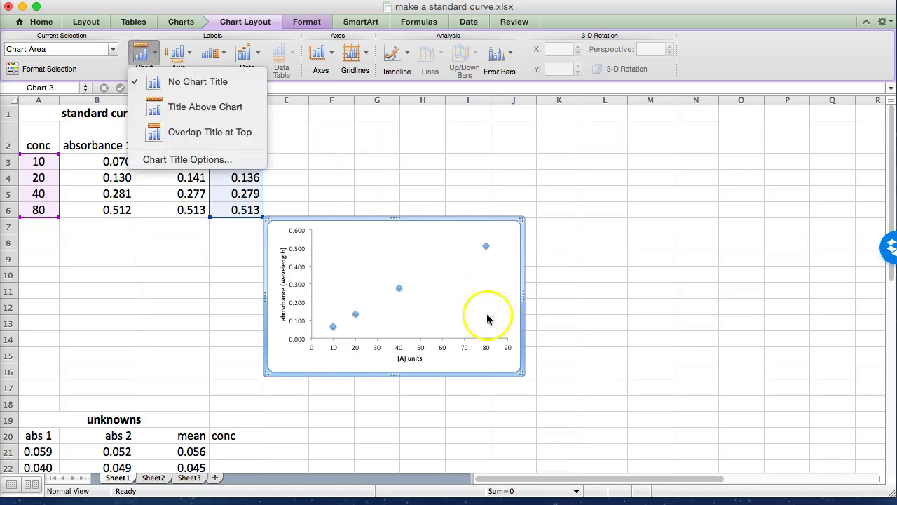
left_click(474, 364)
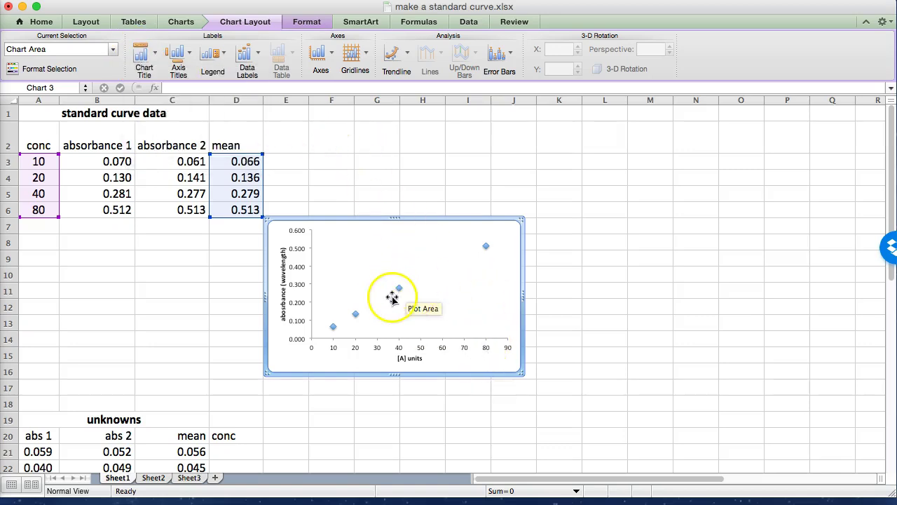
Add a linear trendline to the plotted data series, keeping its format settings open clear of the data table.
mouse_move(398, 292)
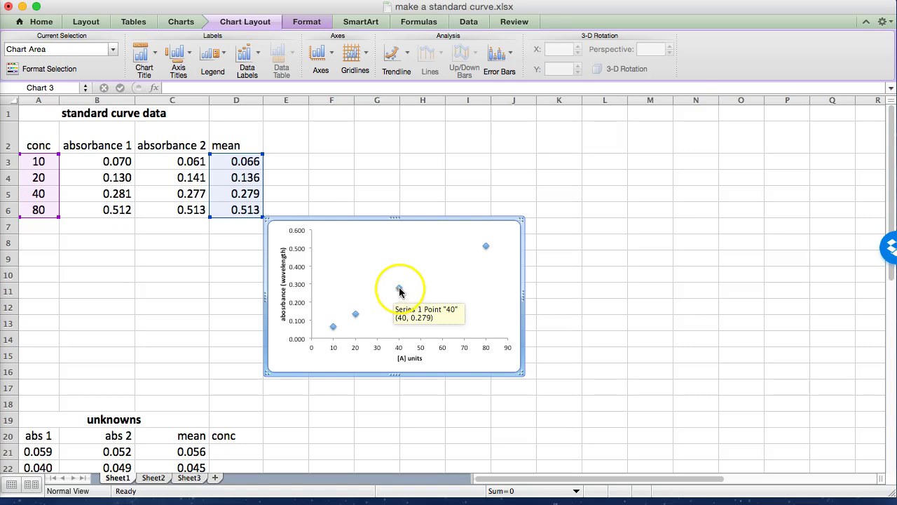
left_click(399, 290)
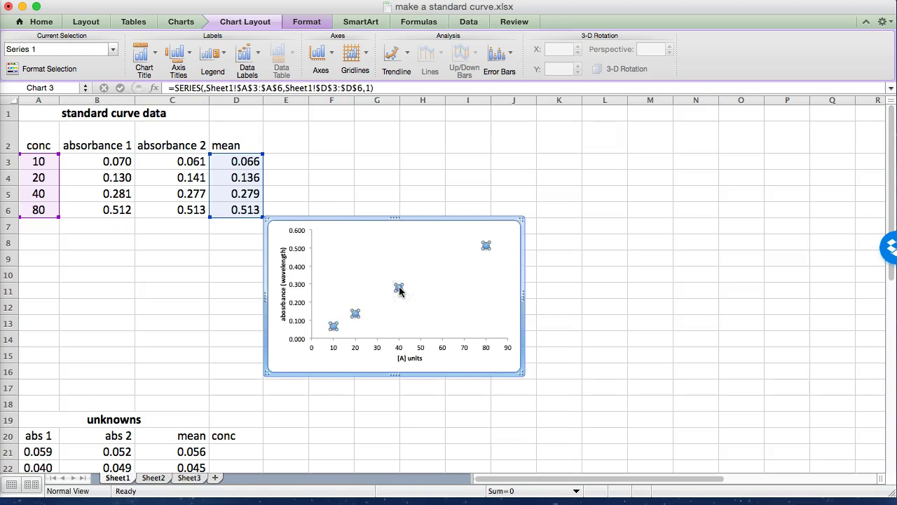
right_click(399, 290)
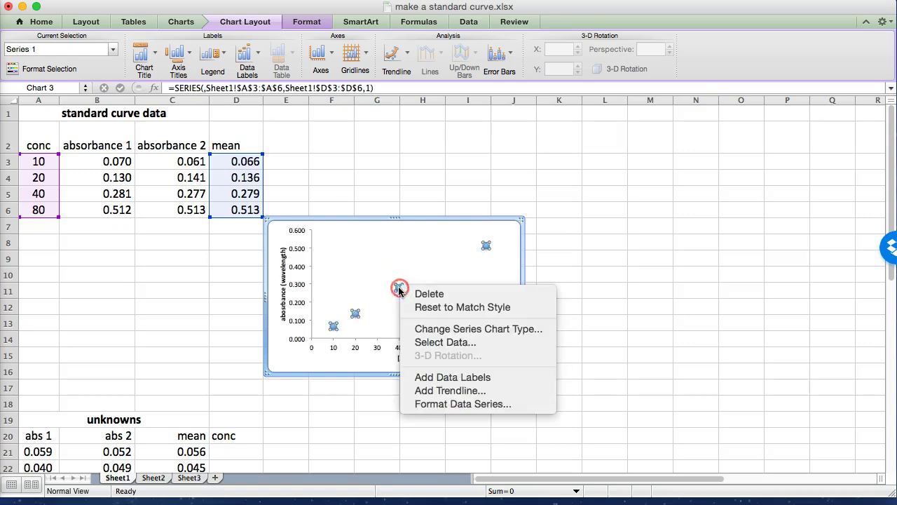
left_click(444, 392)
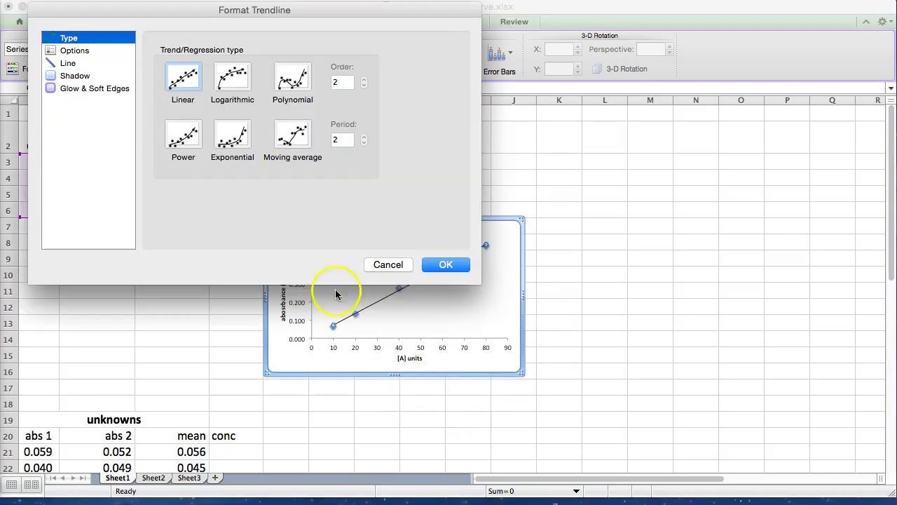
left_click_drag(175, 15, 559, 12)
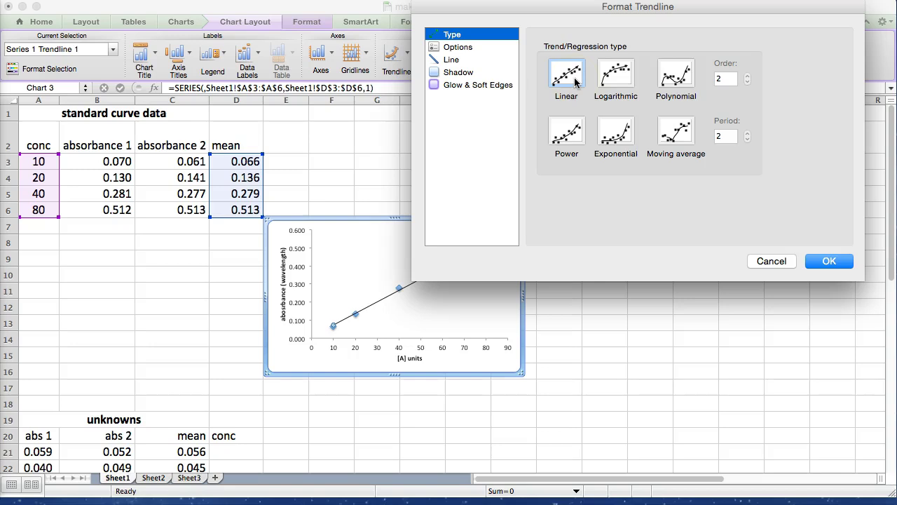
Force the trendline through an intercept of 0 and display its equation and R-squared value on the chart.
left_click(462, 47)
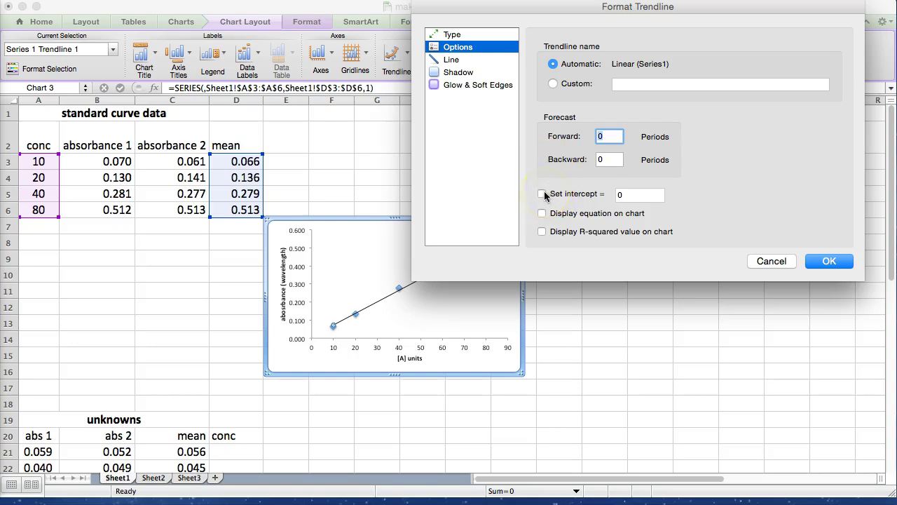
left_click(542, 194)
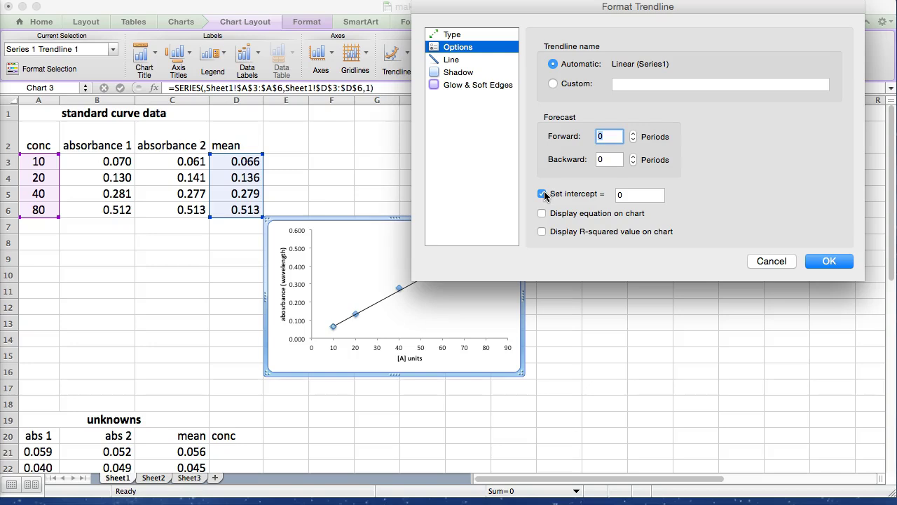
left_click(542, 225)
left_click(542, 214)
left_click(543, 232)
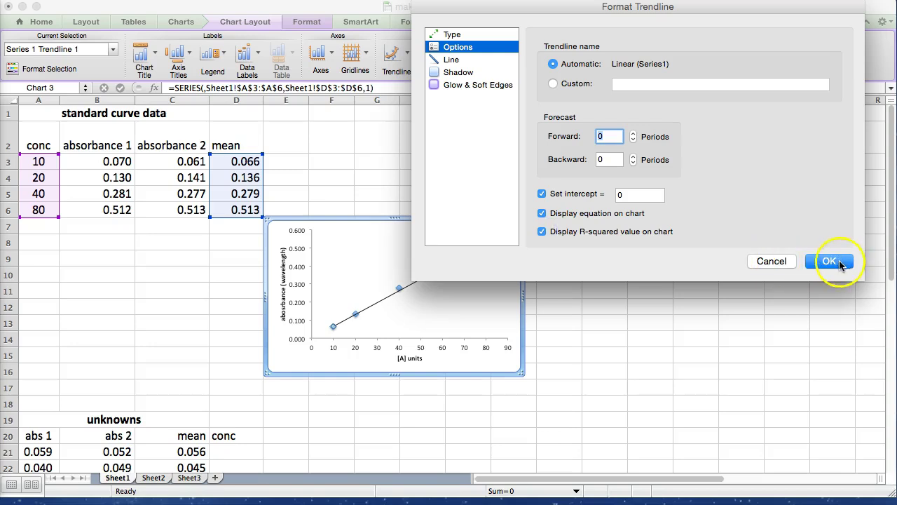
left_click(830, 261)
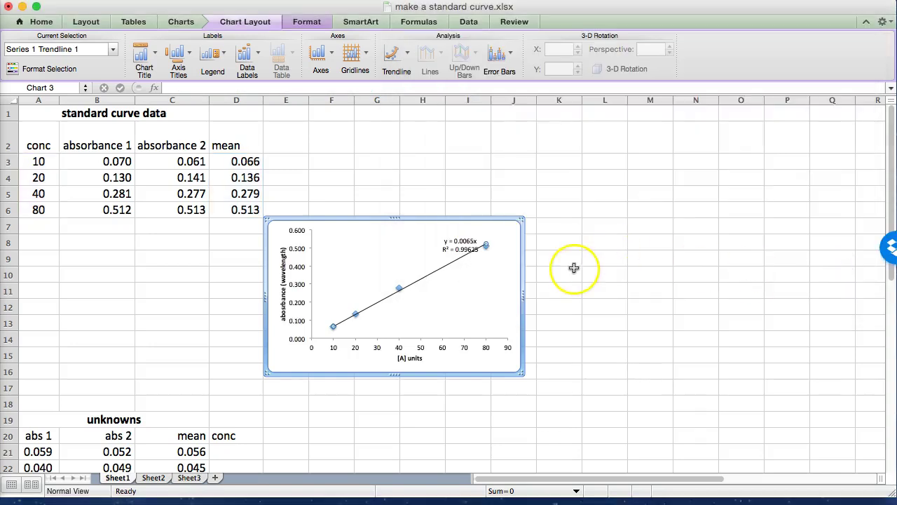
Move the trendline equation and R-squared label off the line into the empty area above the 20 to 40 concentration range.
left_click_drag(468, 246, 374, 240)
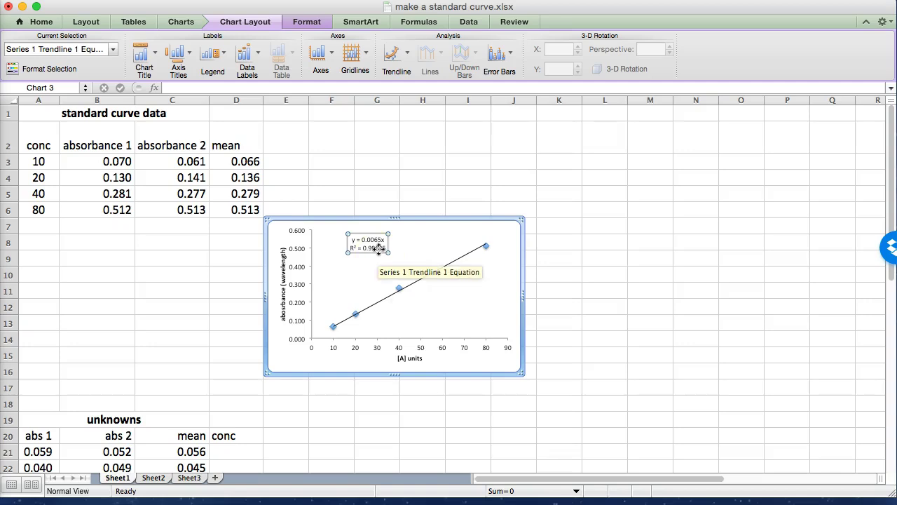
left_click_drag(378, 253, 387, 246)
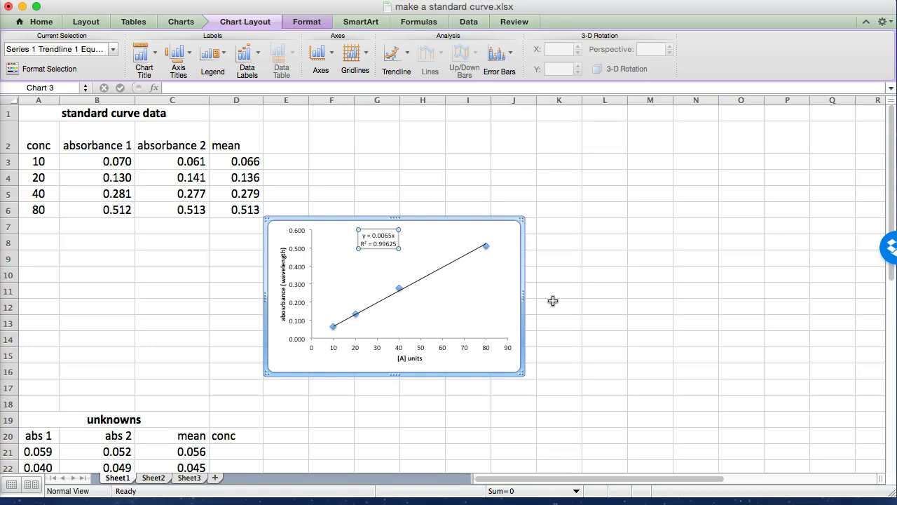
left_click(423, 293)
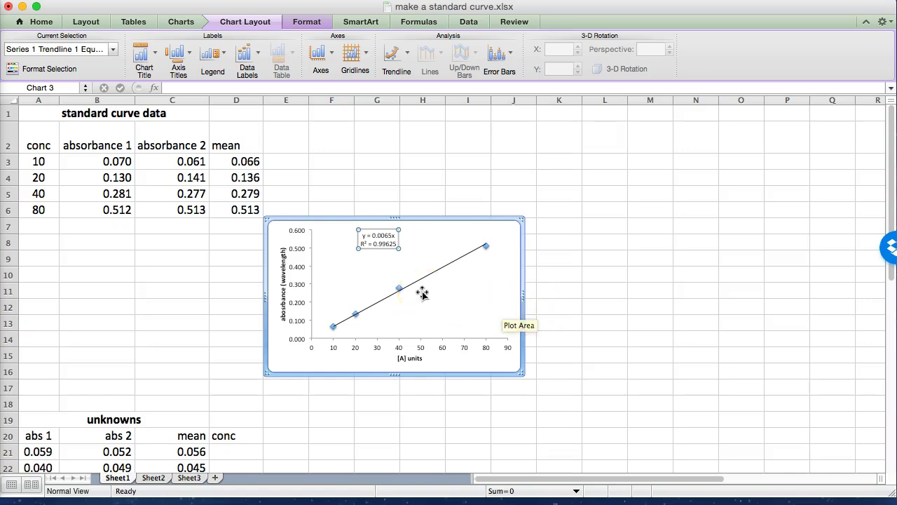
left_click(376, 314)
left_click(419, 316)
left_click(477, 320)
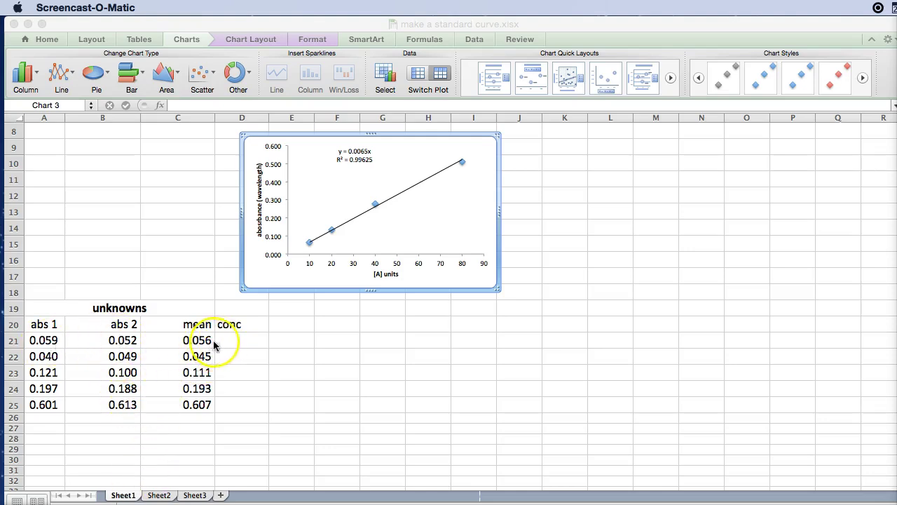
Calculate the first unknown's concentration in D21 by dividing its mean absorbance by the trendline slope with =C21/.0065.
left_click(252, 343)
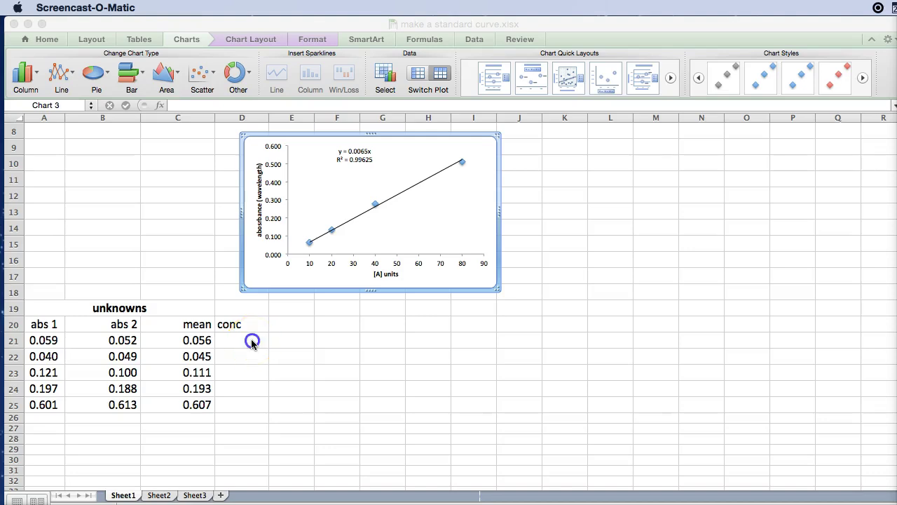
left_click(252, 343)
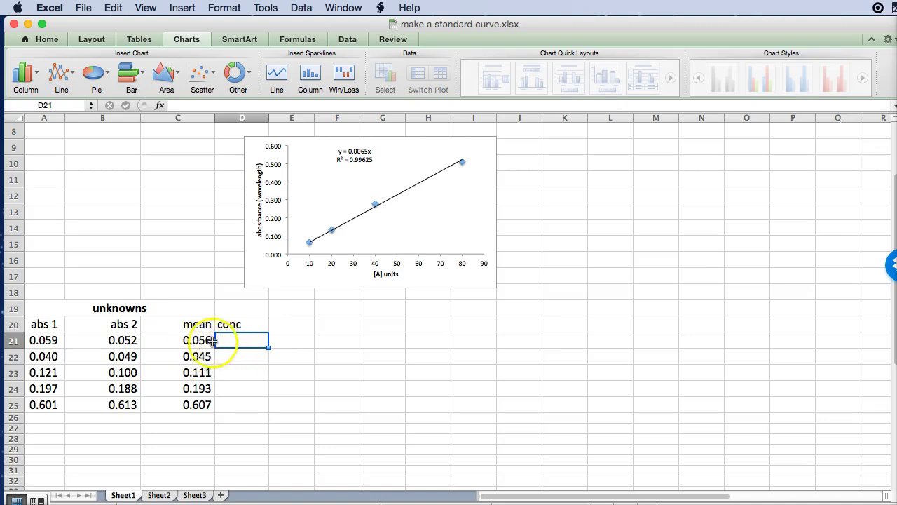
type("=")
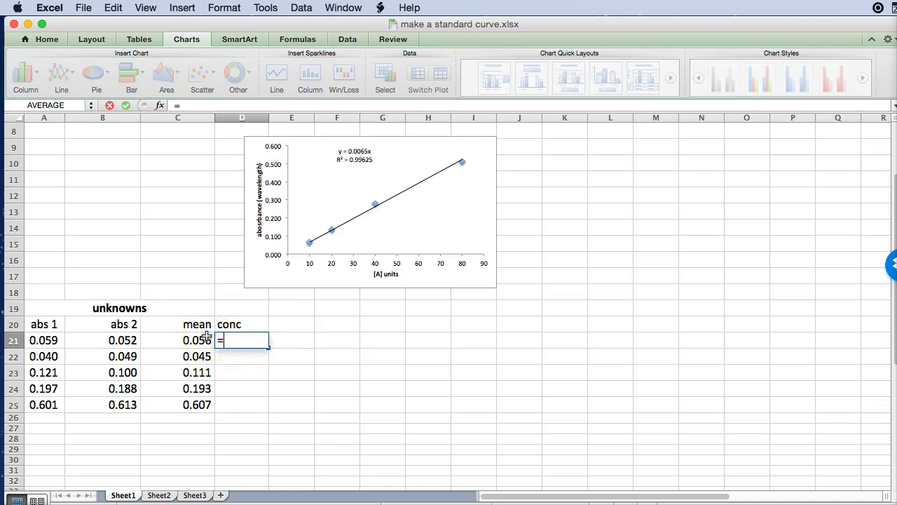
left_click(205, 338)
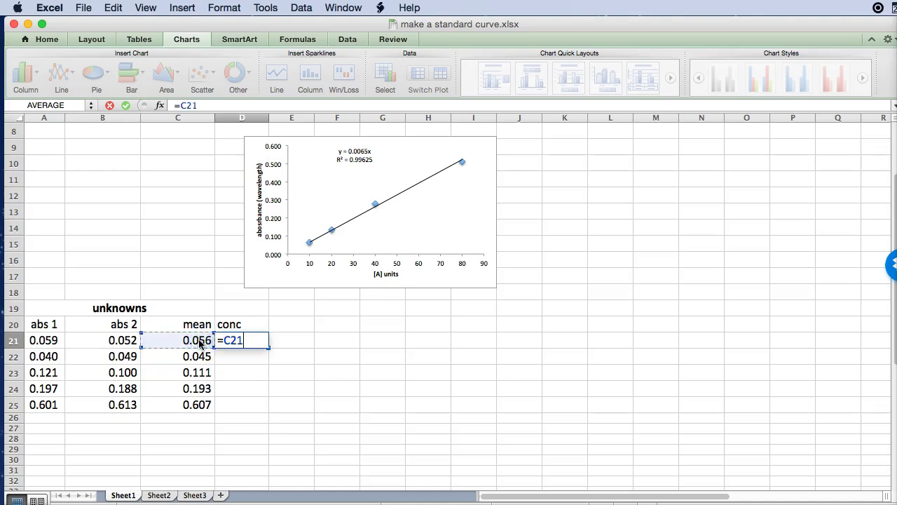
type("/.00")
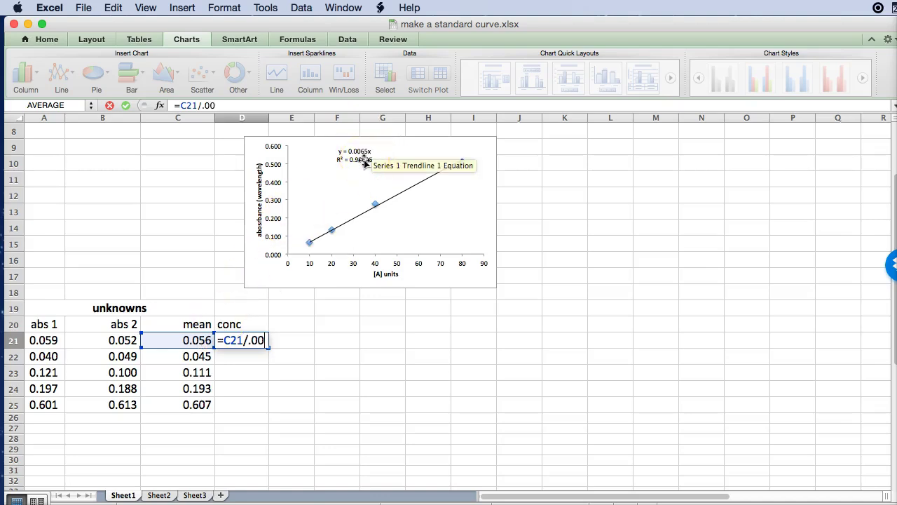
type("65")
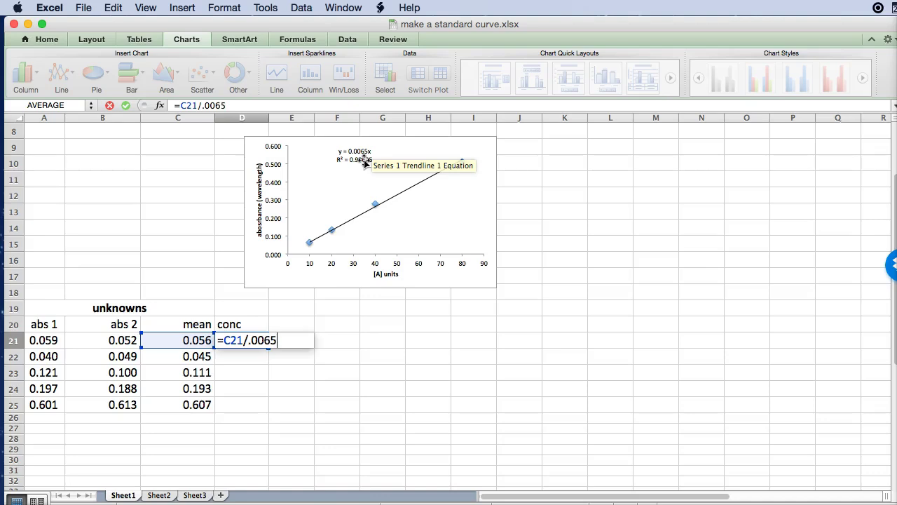
key("Return")
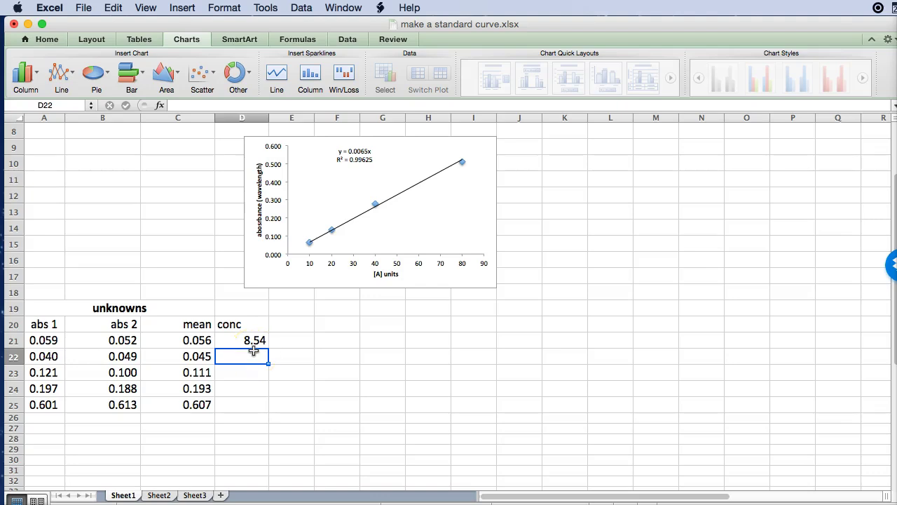
Fill the concentration formula from D21 down through D25 for the remaining unknowns.
left_click(261, 342)
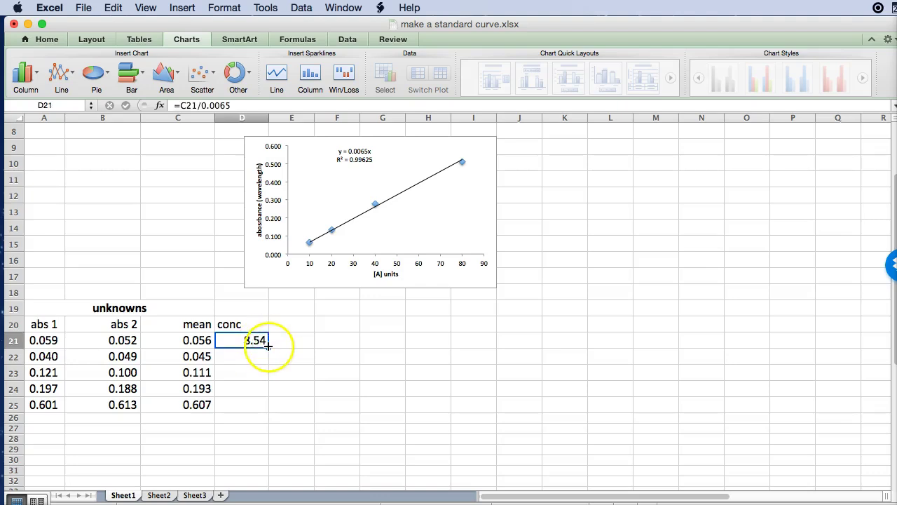
left_click_drag(268, 348, 263, 413)
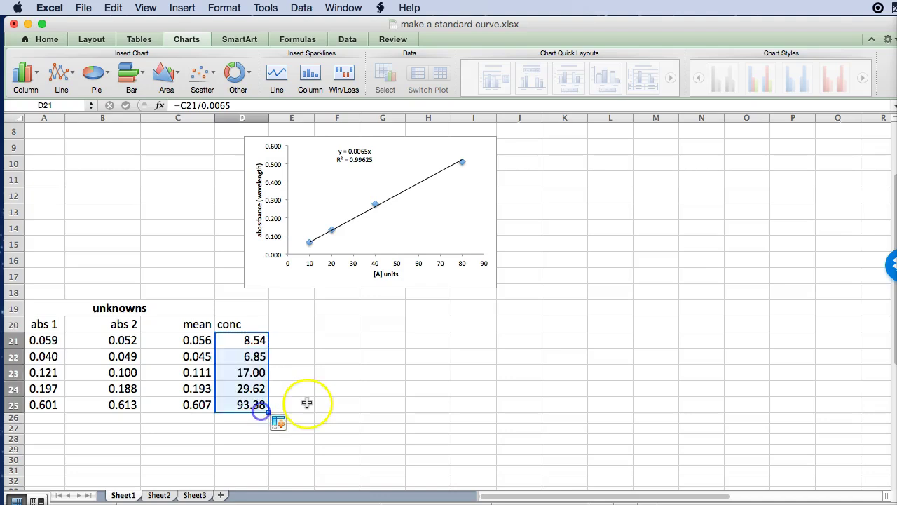
left_click(305, 405)
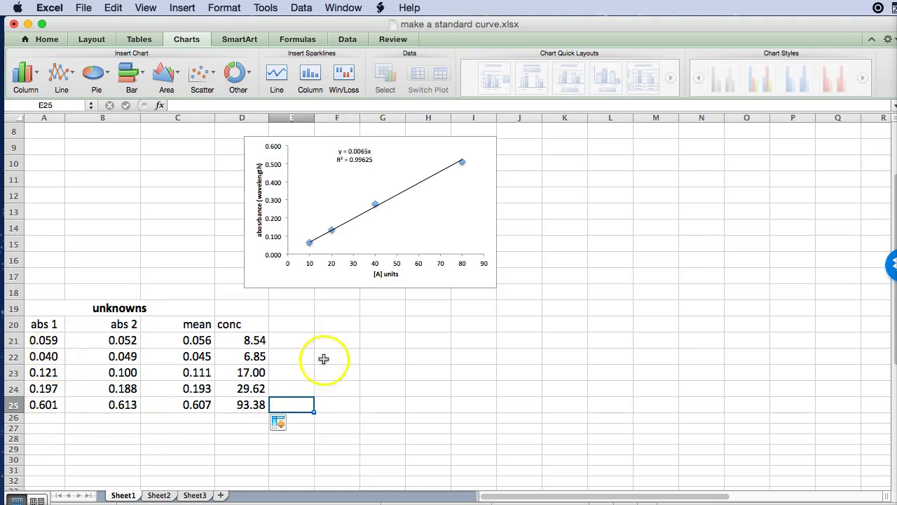
Enter the trendline slope .0065 in cell D19, above the conc heading of the unknowns table.
left_click(249, 340)
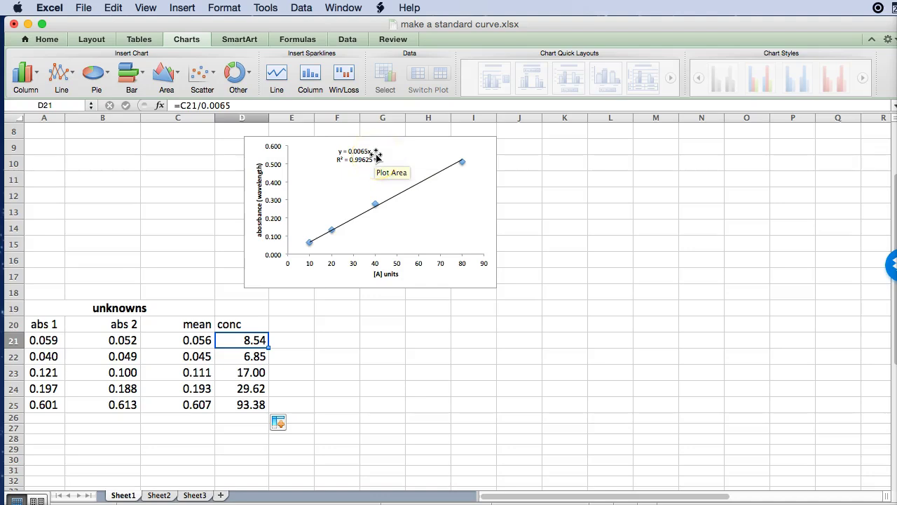
left_click(239, 308)
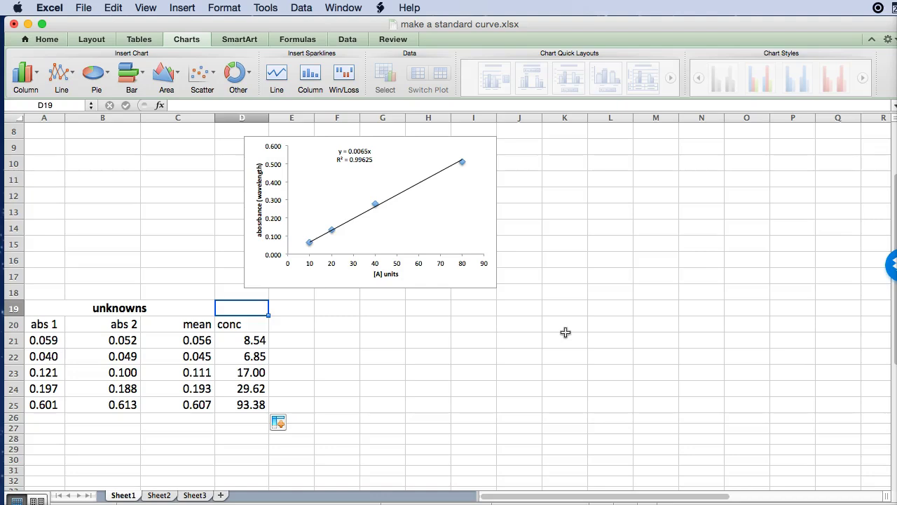
type(".0065")
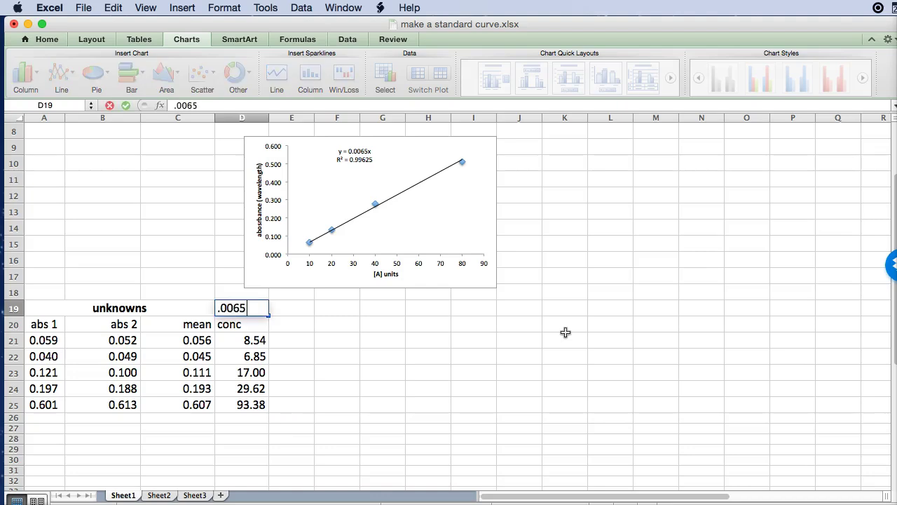
key("Return")
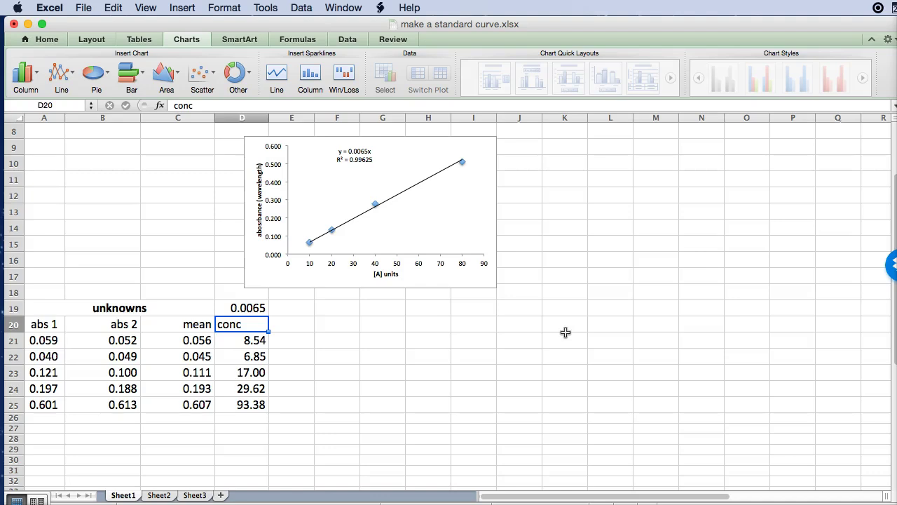
Clear the concentration formulas from cells D21 through D25.
left_click(249, 339)
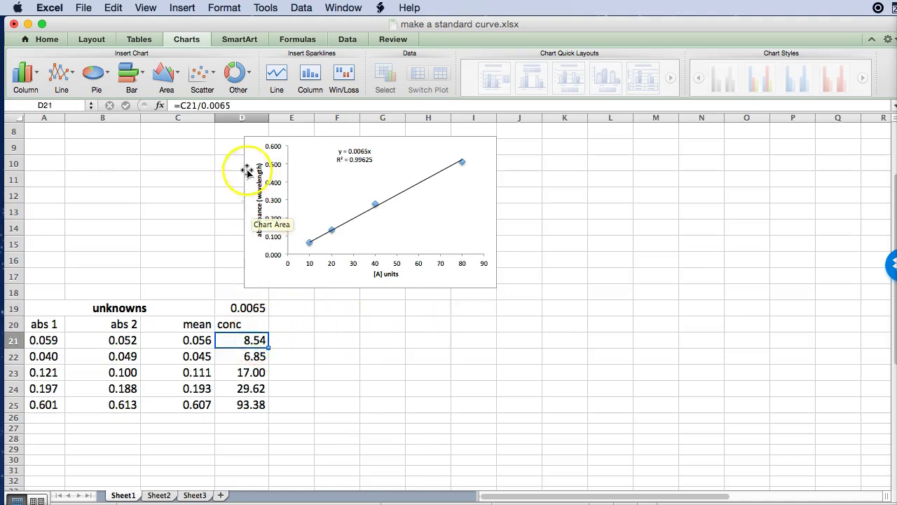
left_click(251, 388, "shift")
left_click(254, 402, "shift")
key("Delete")
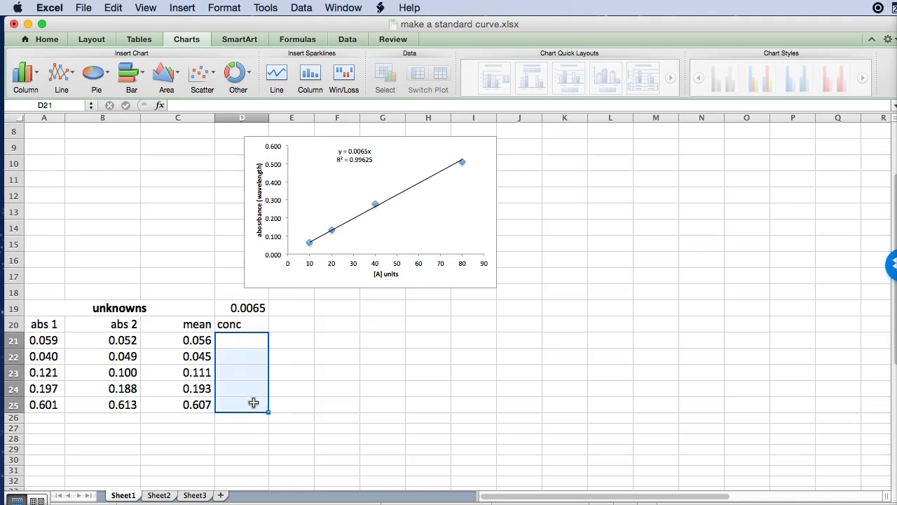
Enter =C21/$D$19 in D21 so the unknown's mean absorbance is divided by an absolute reference to the slope cell.
left_click(239, 340)
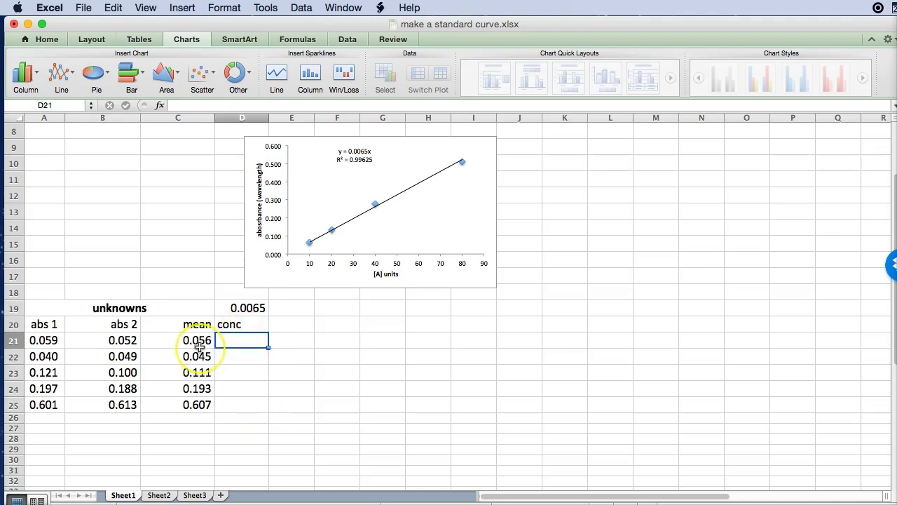
type("=")
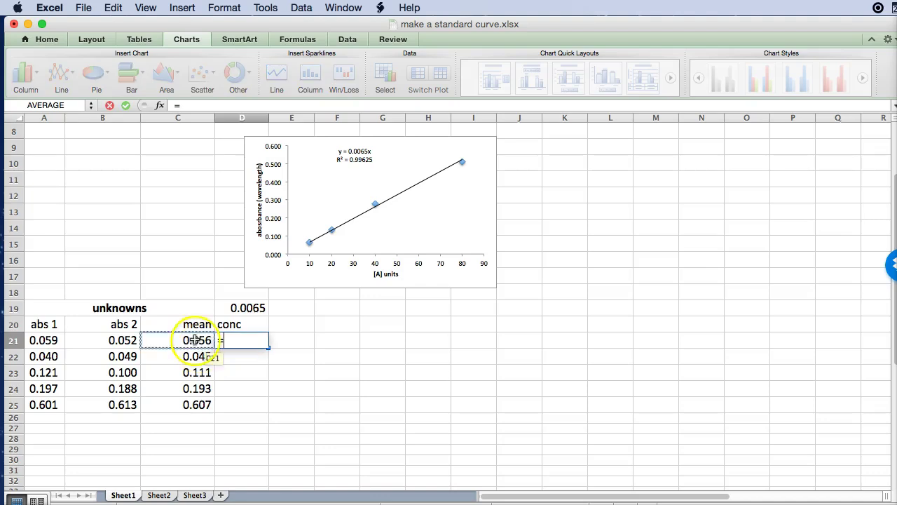
left_click(197, 343)
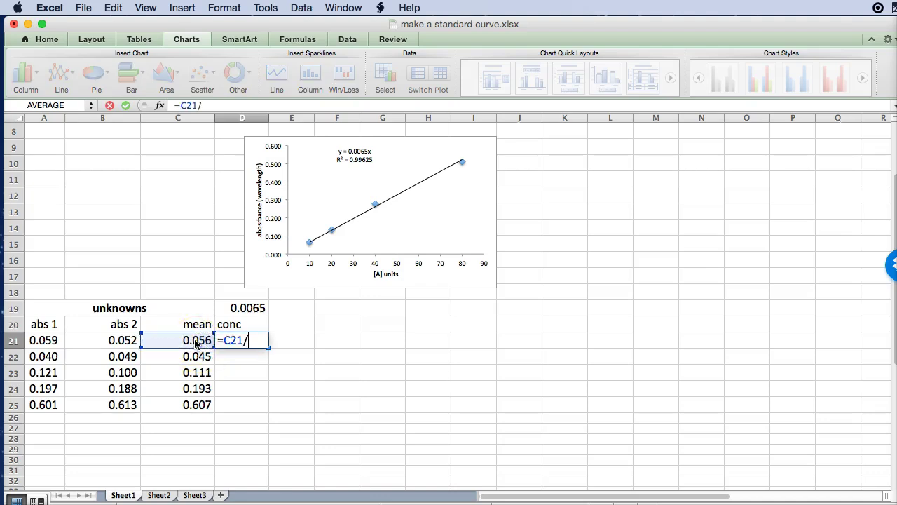
type("/")
left_click(252, 308)
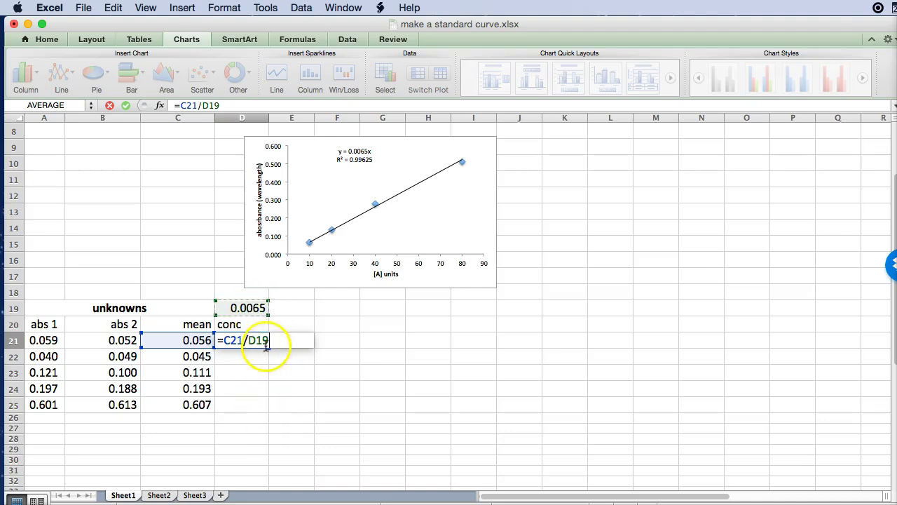
left_click(202, 105)
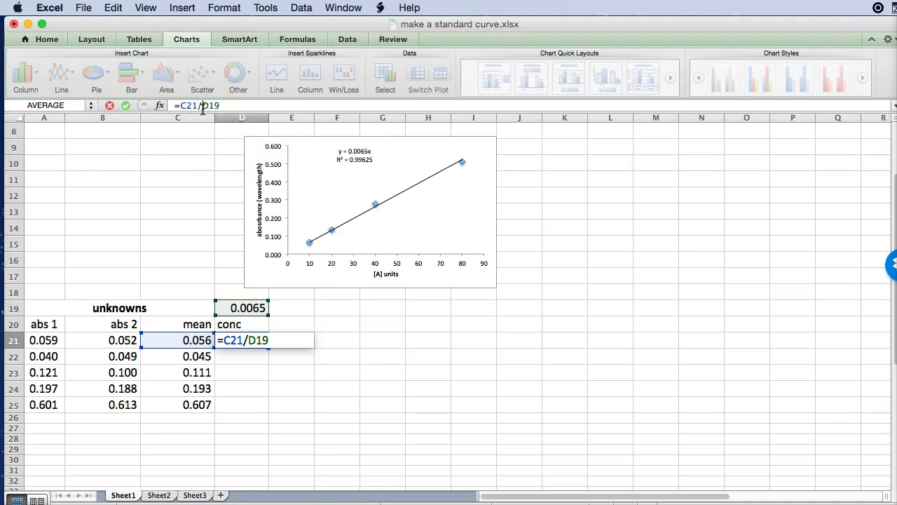
type("$D")
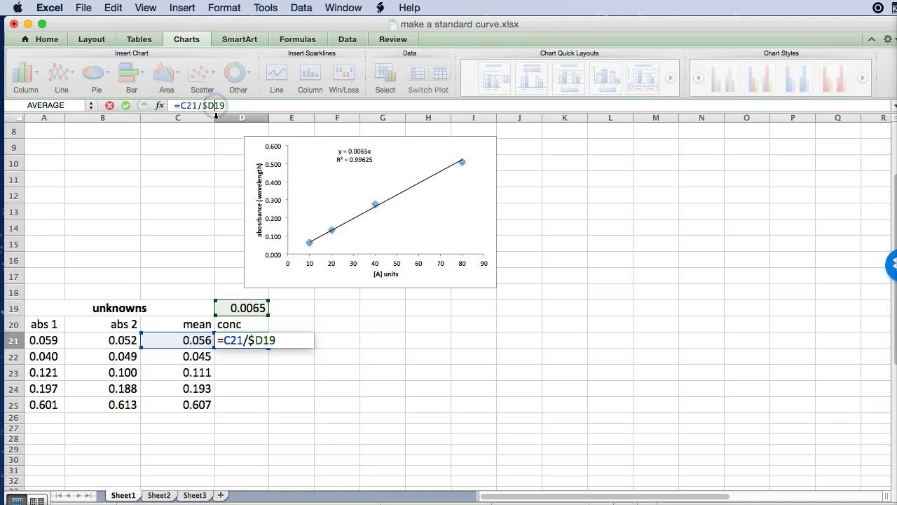
type("$")
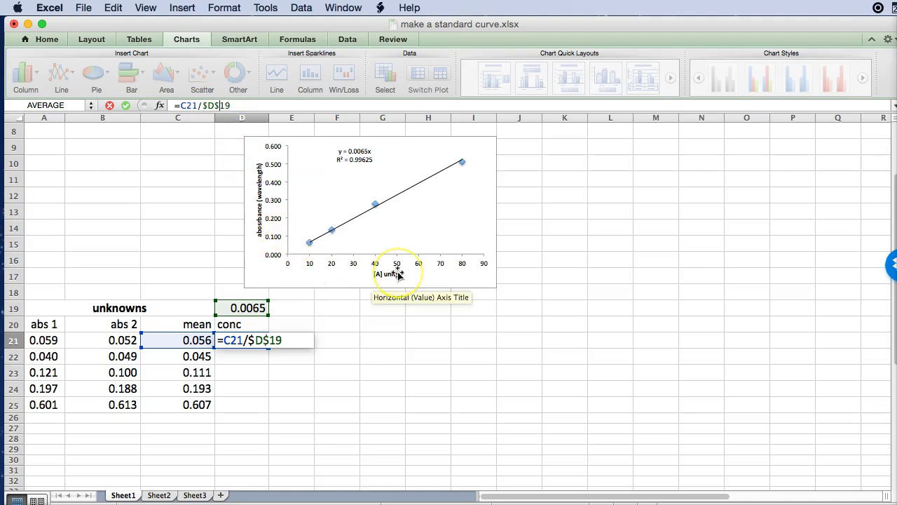
key("Return")
Copy the D21 formula with the absolute slope reference down through D25 and check the formula in D25.
left_click(263, 341)
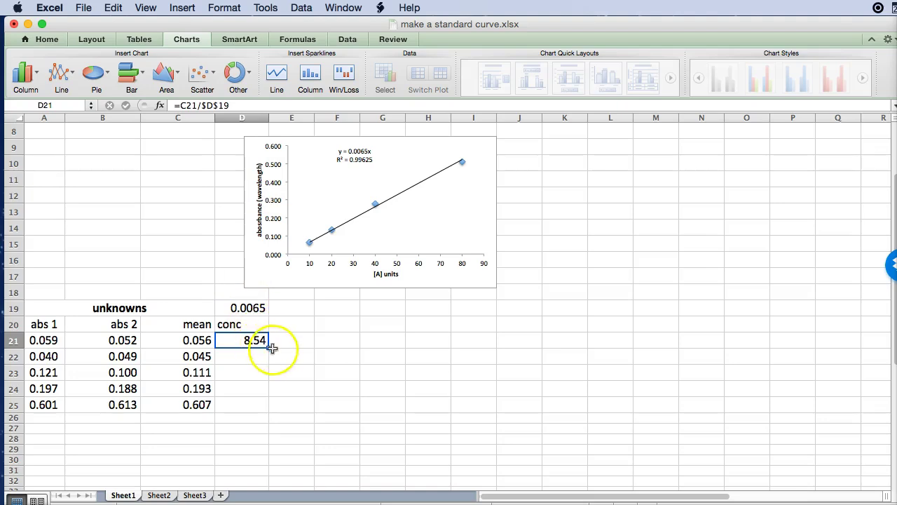
left_click_drag(268, 347, 266, 410)
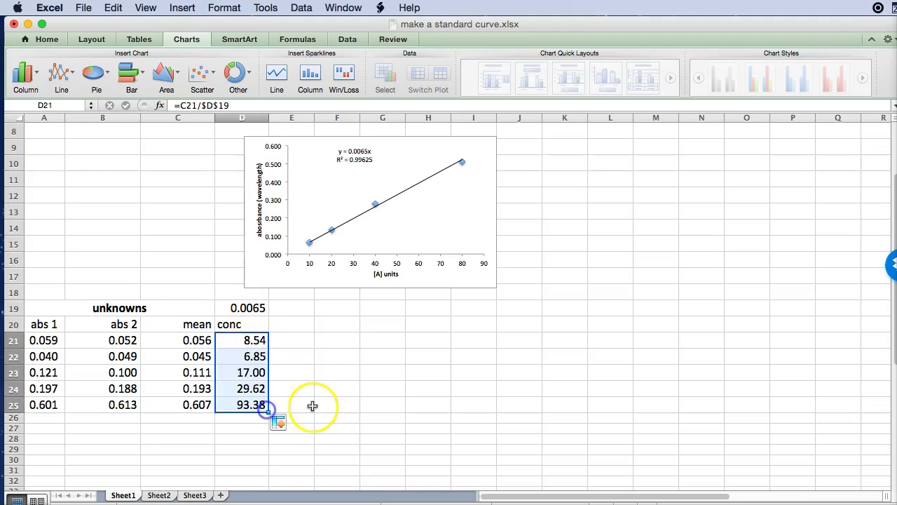
left_click(248, 405)
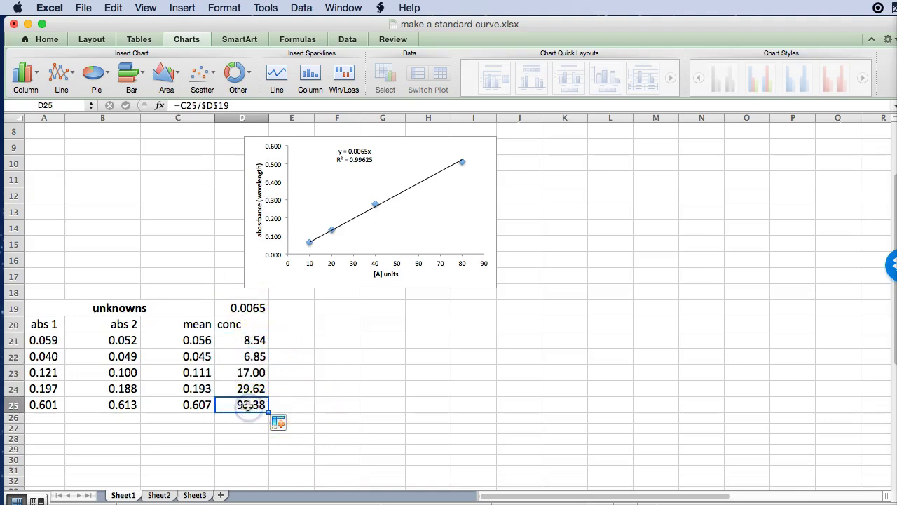
left_click(252, 409)
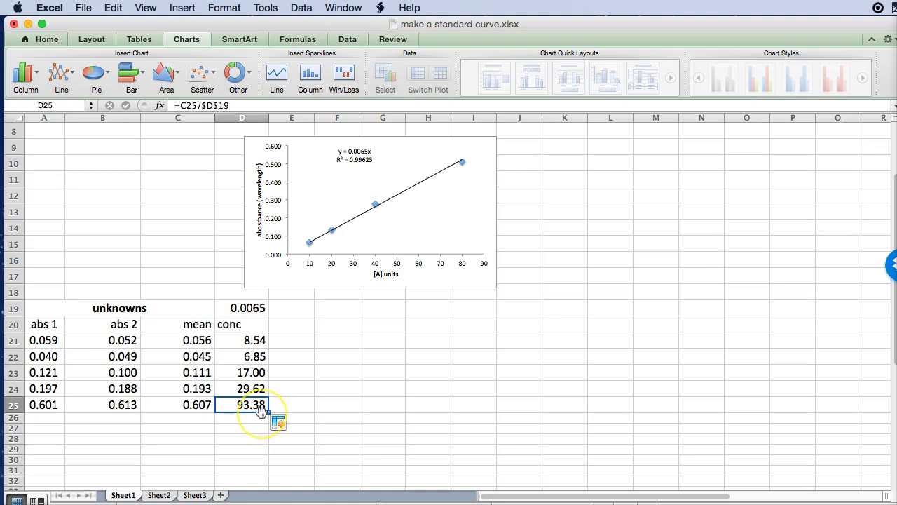
Change the slope value in D19 to 0.0071 to recalculate all the unknown concentrations.
left_click(255, 307)
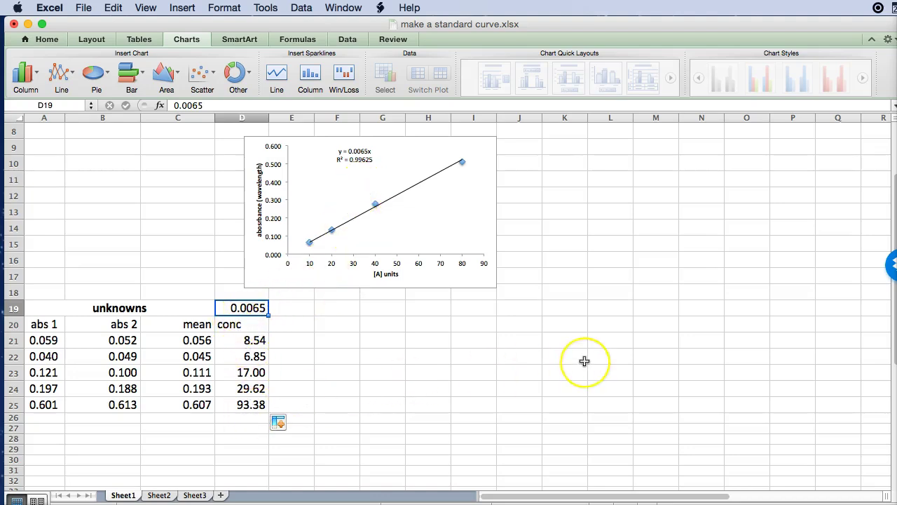
type(".")
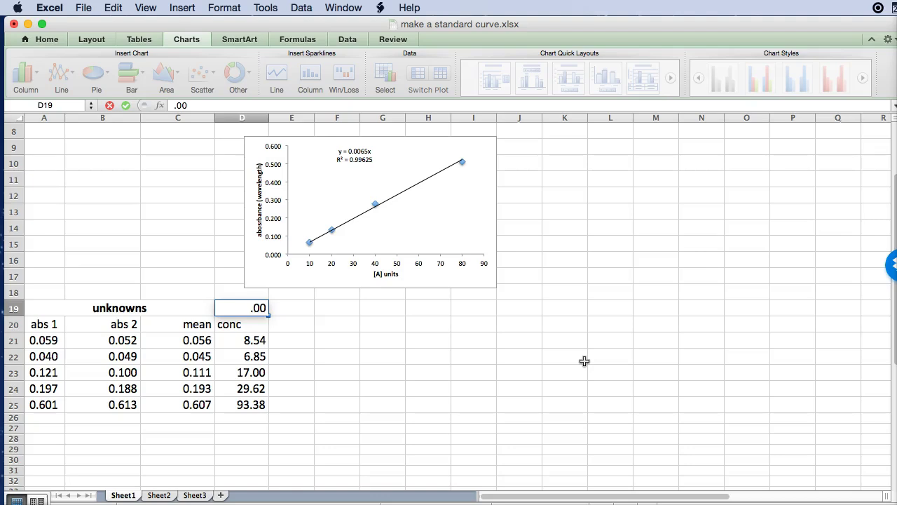
key("Return")
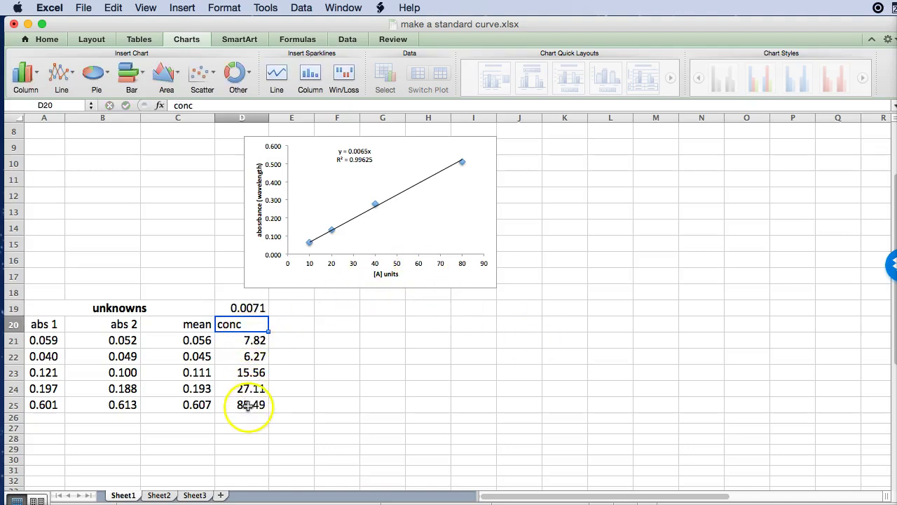
left_click(253, 309)
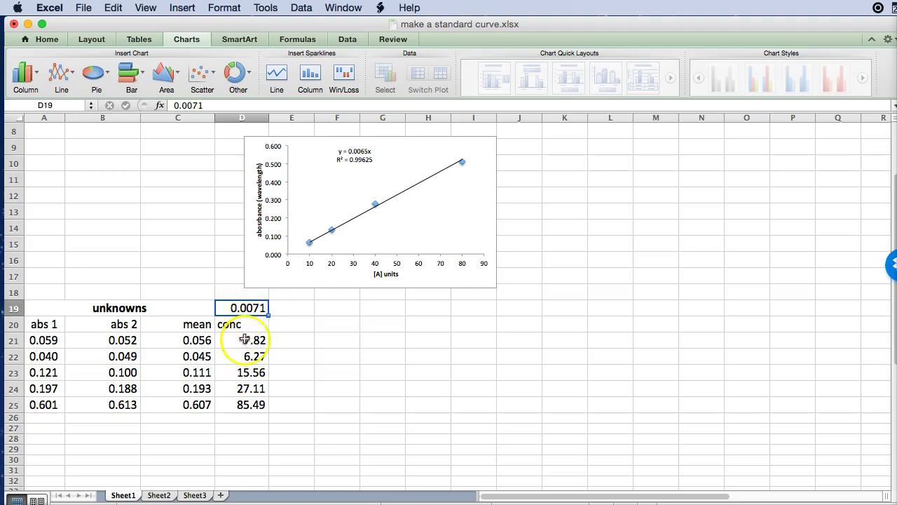
left_click(250, 340)
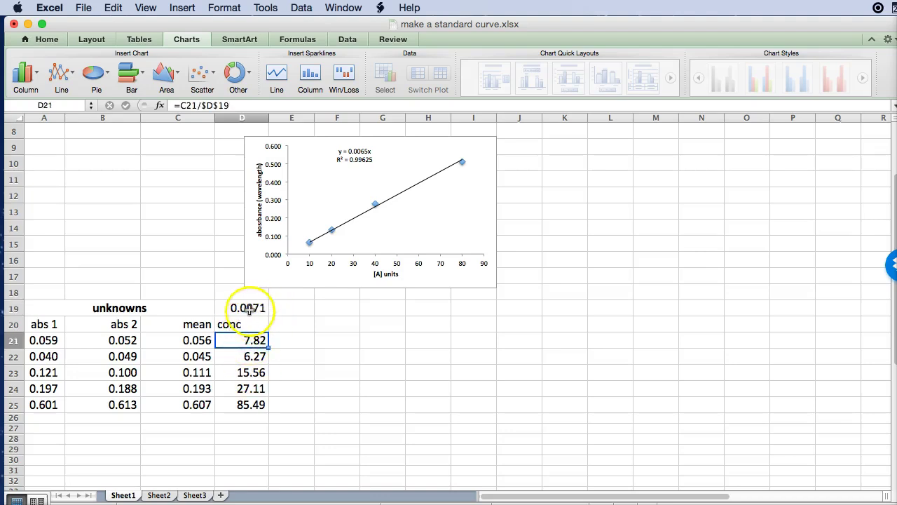
left_click(250, 308)
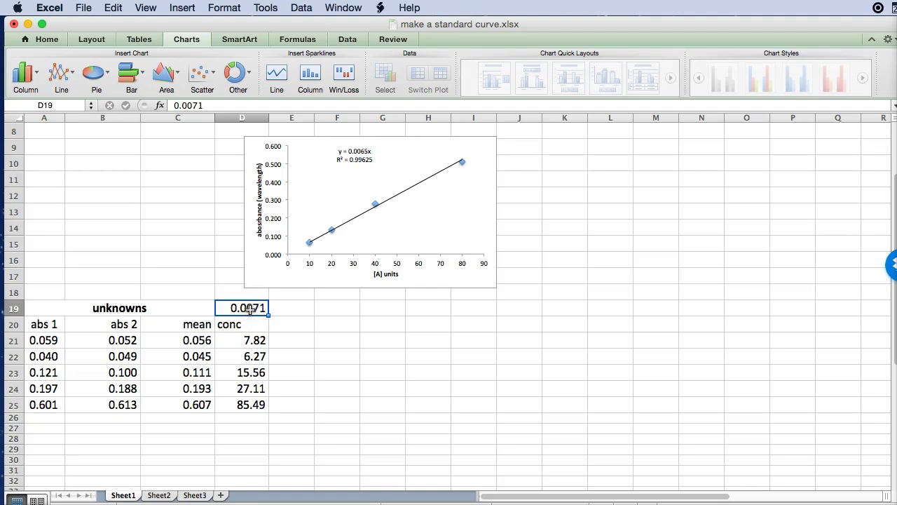
left_click(98, 502)
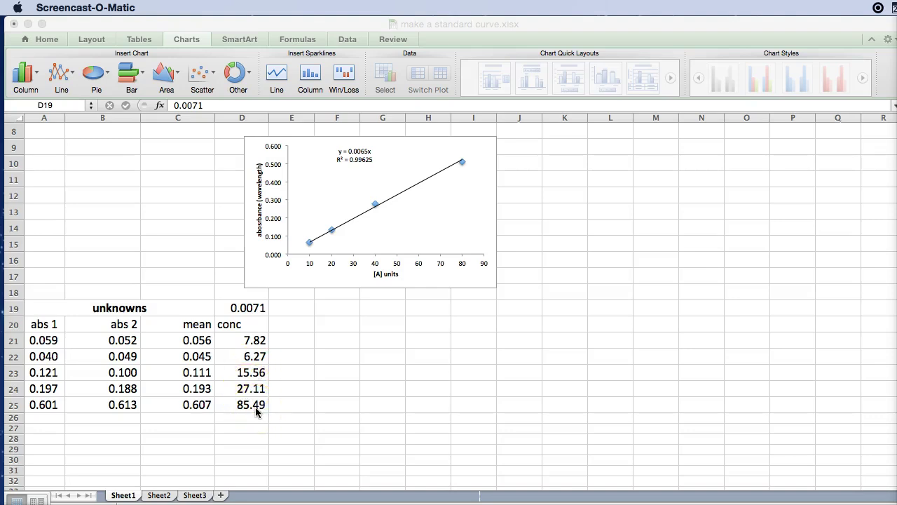
Try displaying the concentrations in D23 through D25 with one decimal place, and undo that format change.
left_click(254, 341)
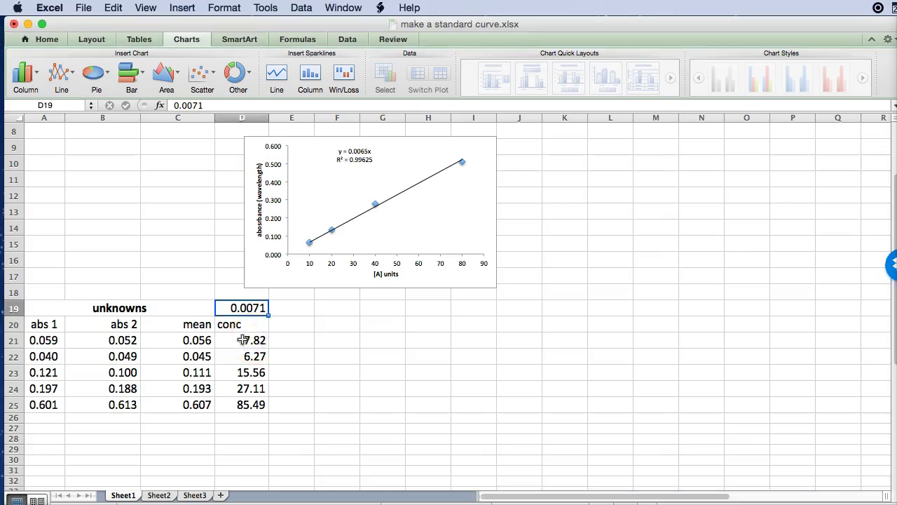
left_click(254, 341)
left_click_drag(250, 341, 256, 406)
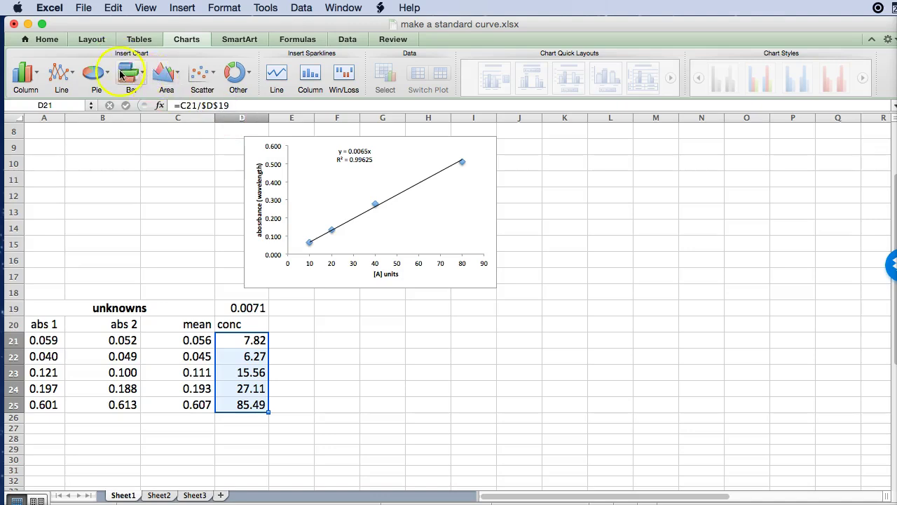
left_click(43, 38)
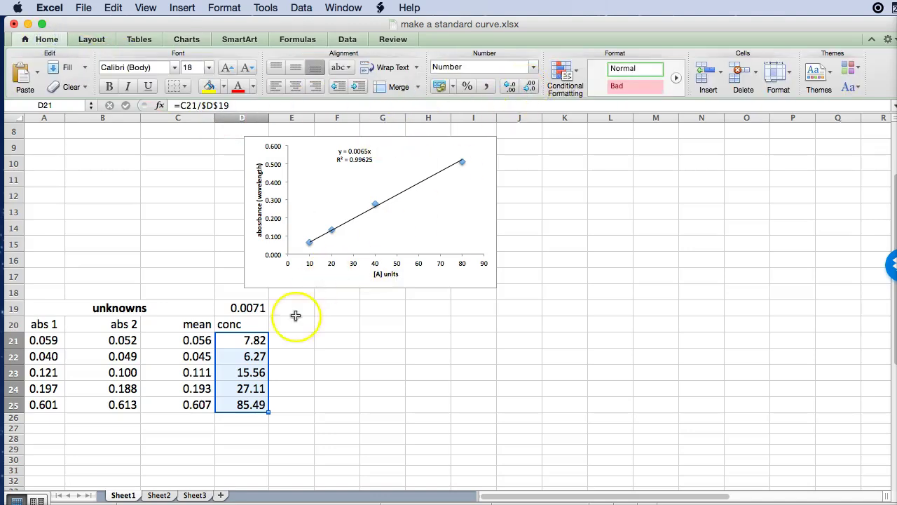
left_click(249, 373)
double_click(250, 373)
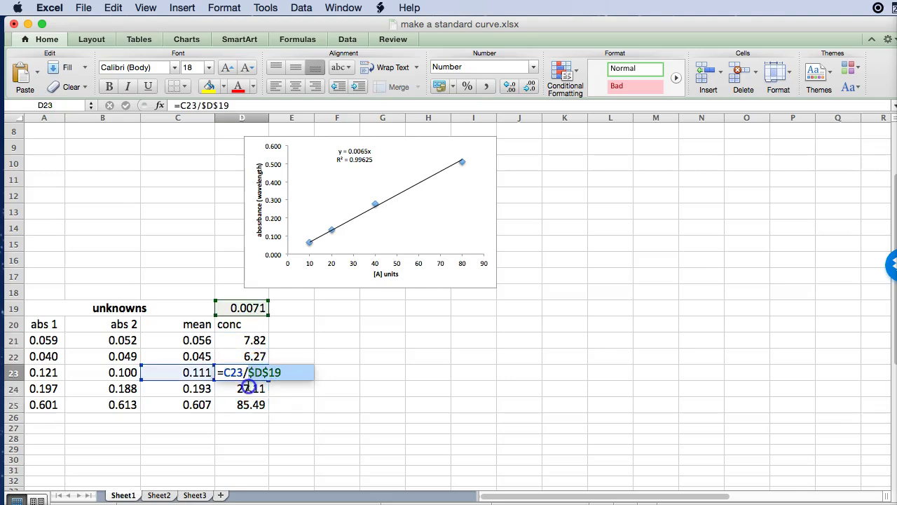
key("Escape")
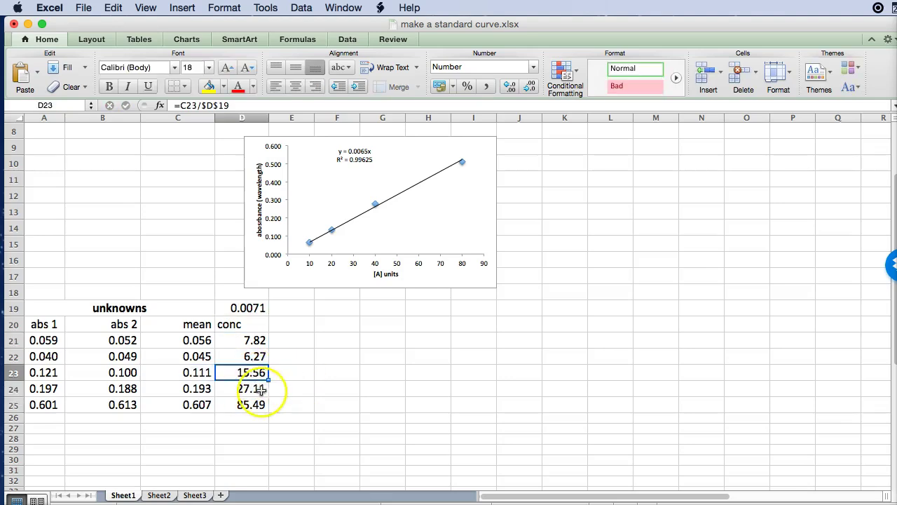
left_click_drag(253, 373, 250, 404)
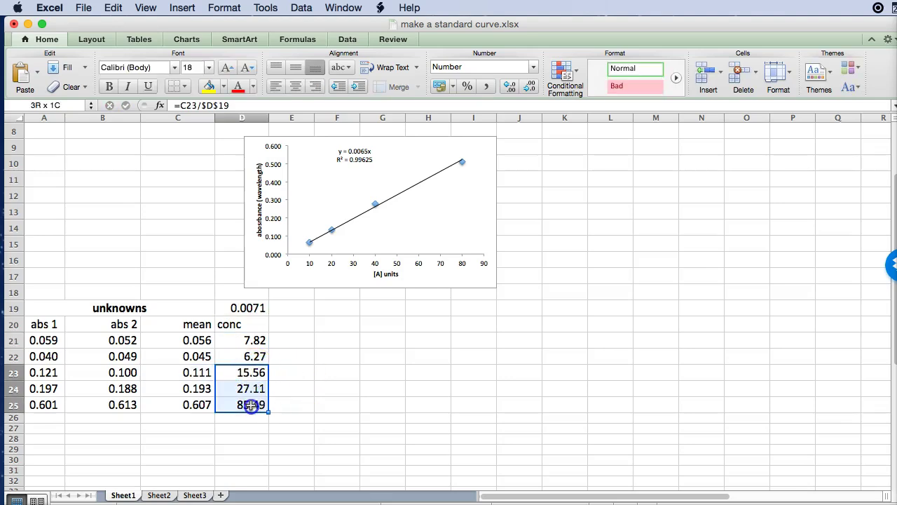
left_click(529, 87)
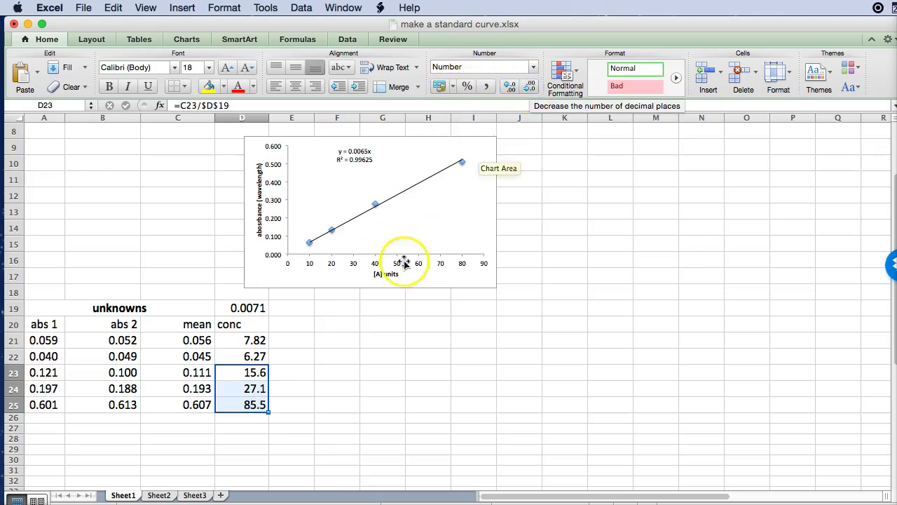
left_click(316, 371)
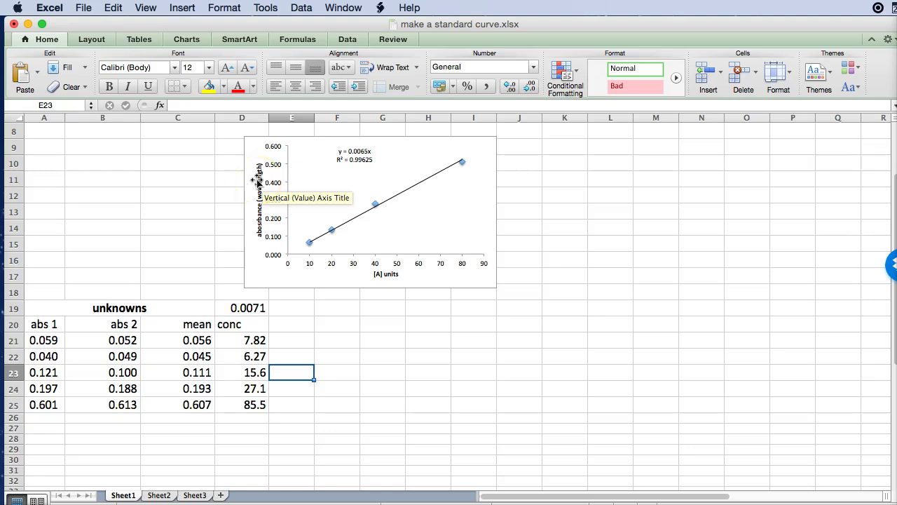
key("super+z")
Try the Scientific number format on the concentrations in D21 through D25, and undo it.
left_click(247, 340)
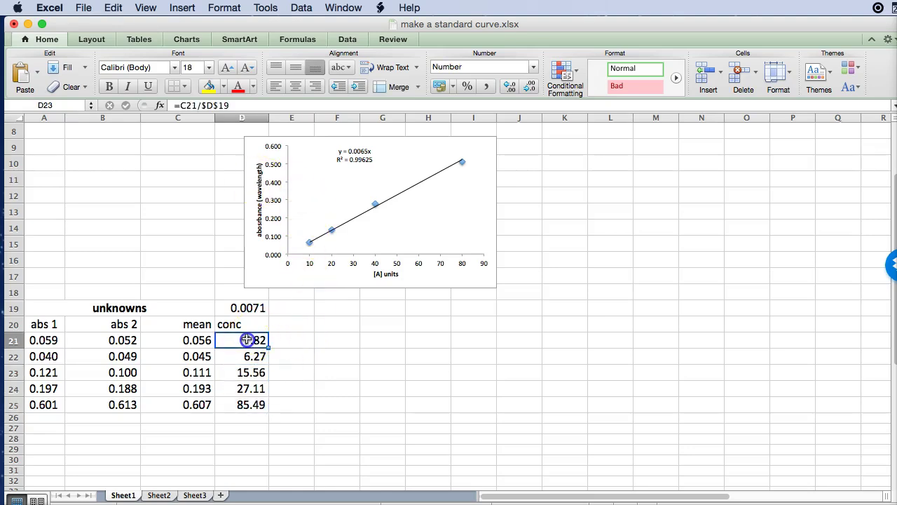
left_click_drag(247, 340, 241, 401)
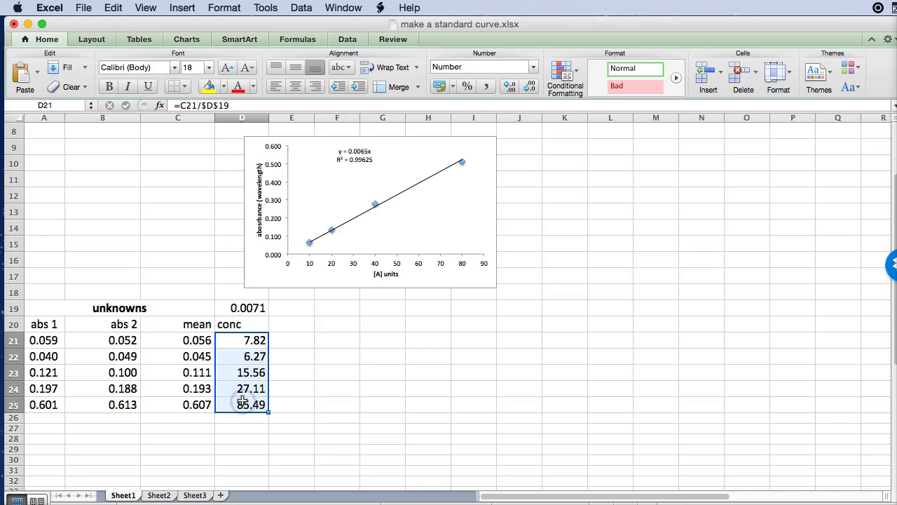
left_click(535, 66)
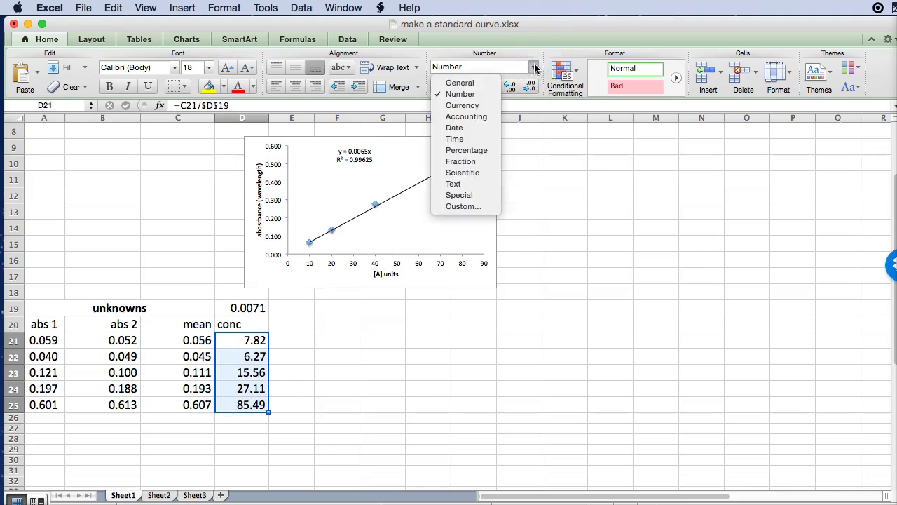
left_click(462, 172)
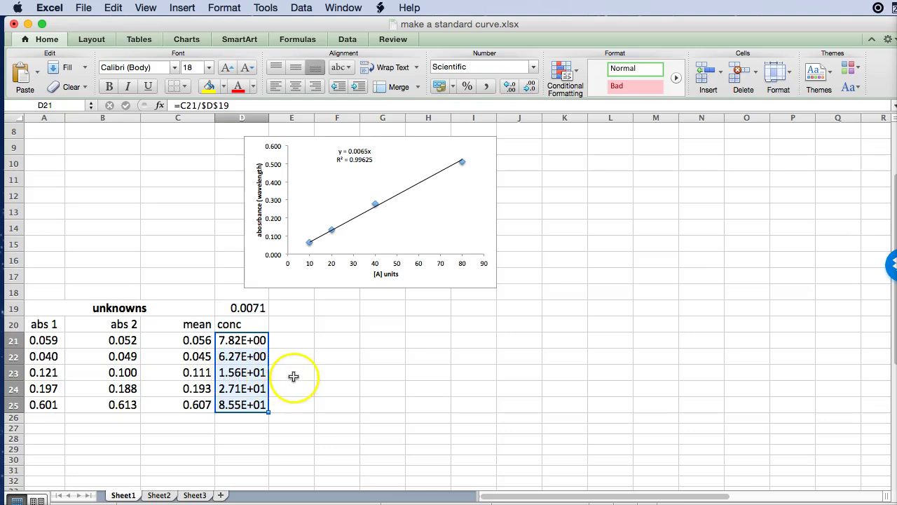
left_click(294, 376)
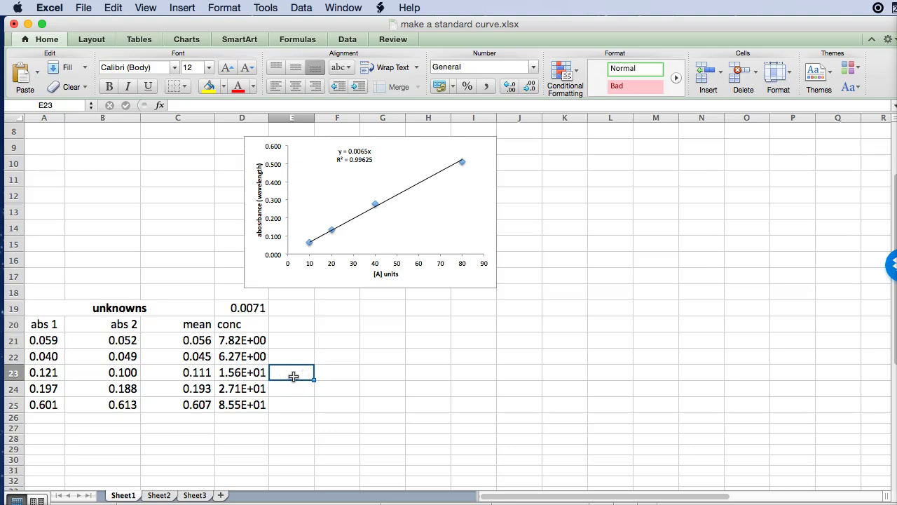
key("super+z")
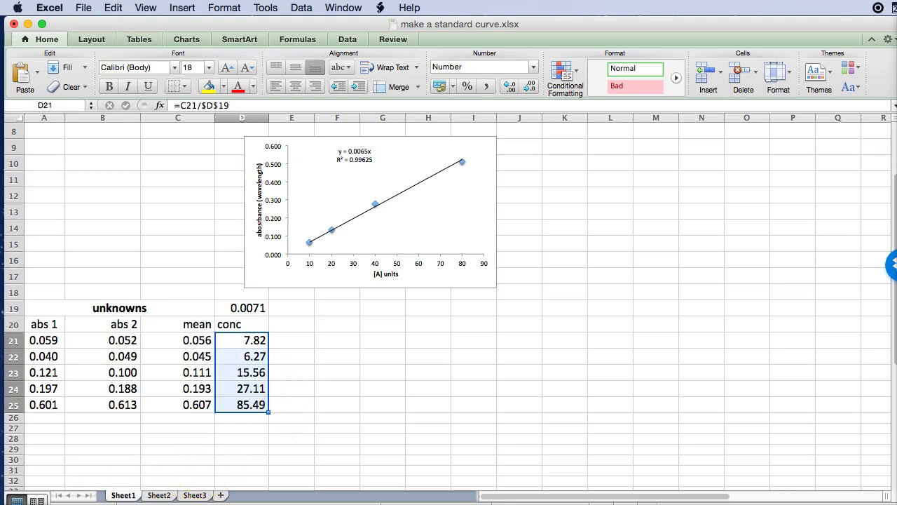